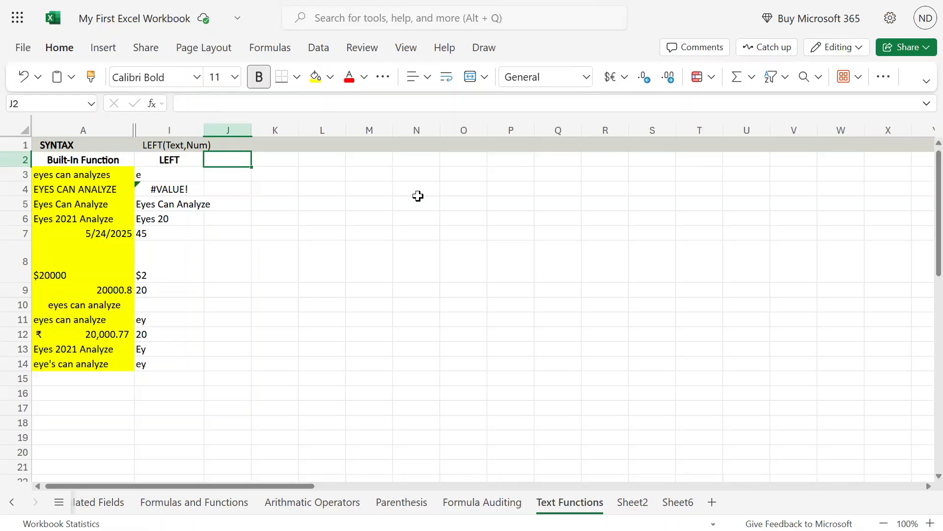
Step: Enter the heading RIGHT in cell J2, beside the LEFT heading
{"action": "type", "text": "RIGHT"}
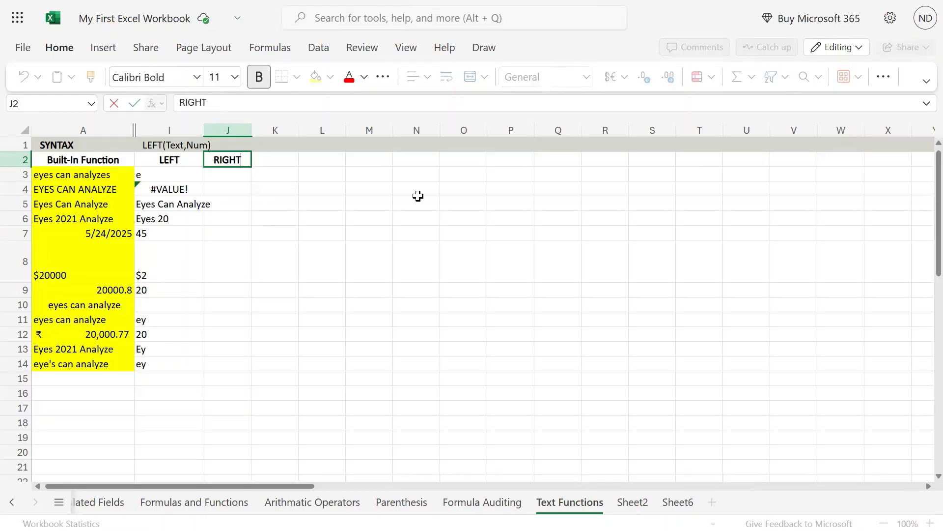
{"action": "key", "text": "Return"}
{"action": "key", "text": "Up"}
{"action": "key", "text": "Left"}
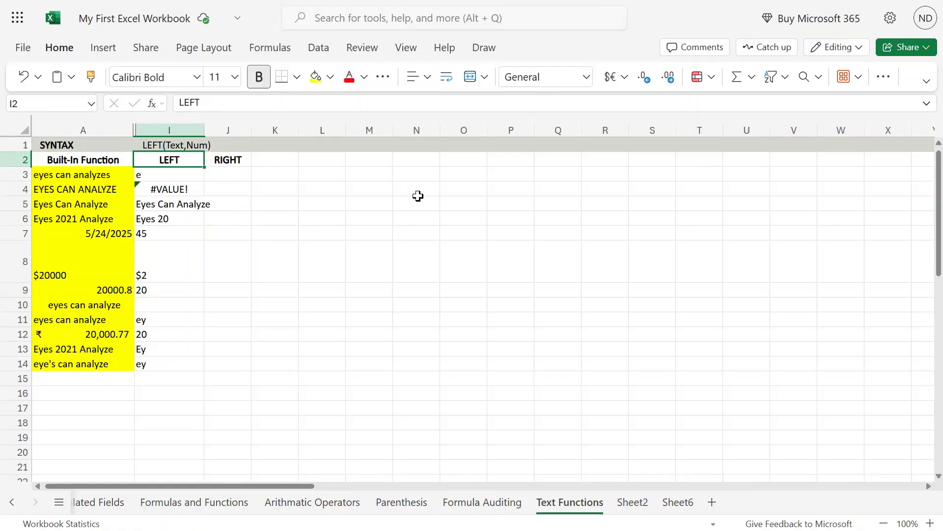
{"action": "key", "text": "Down"}
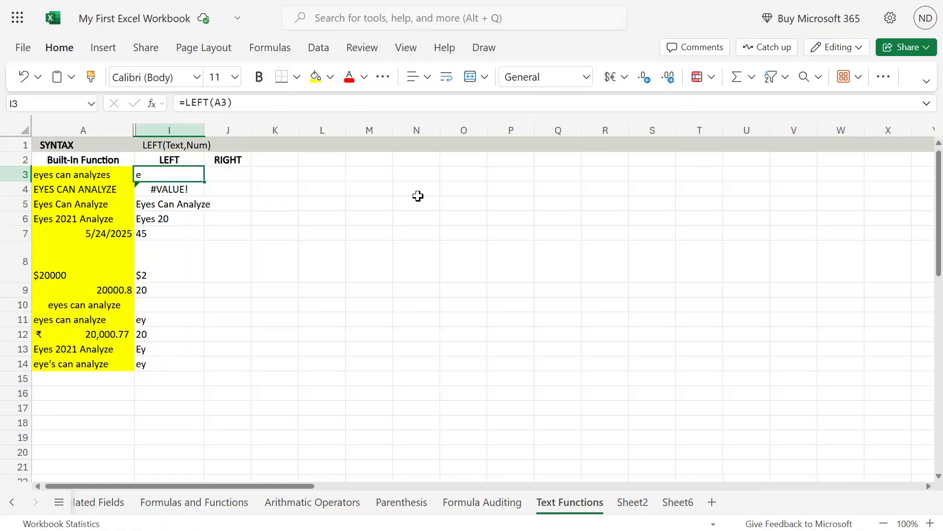
{"action": "key", "text": "Right"}
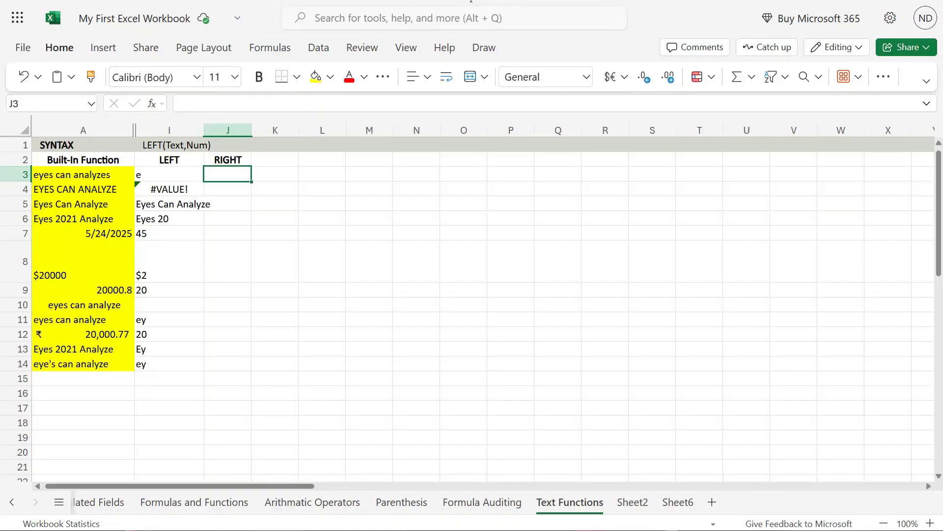
{"action": "left_click", "coordinate": [239, 186]}
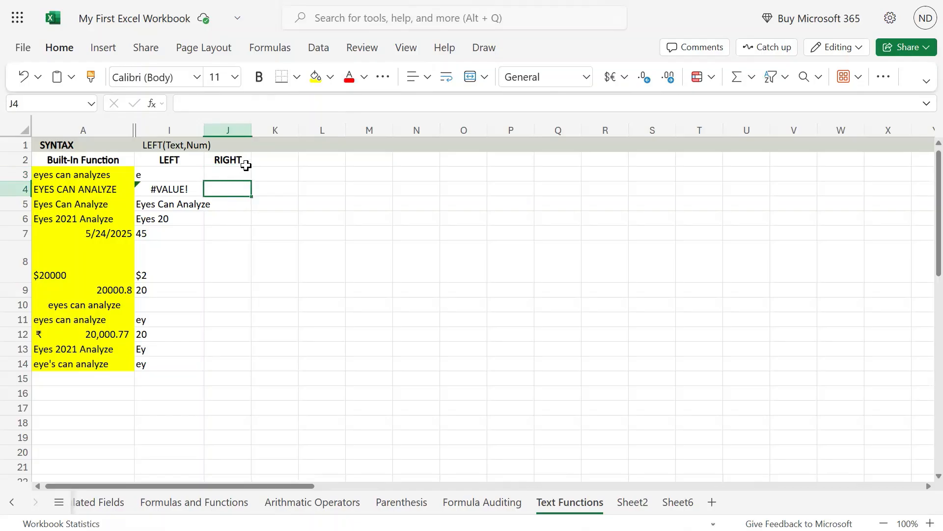
Step: Widen column I to fit its contents and copy the LEFT syntax text from I1 into J1
{"action": "left_click_drag", "start_coordinate": [205, 129], "coordinate": [107, 150]}
{"action": "key", "text": "ctrl+c"}
{"action": "double_click", "coordinate": [208, 146]}
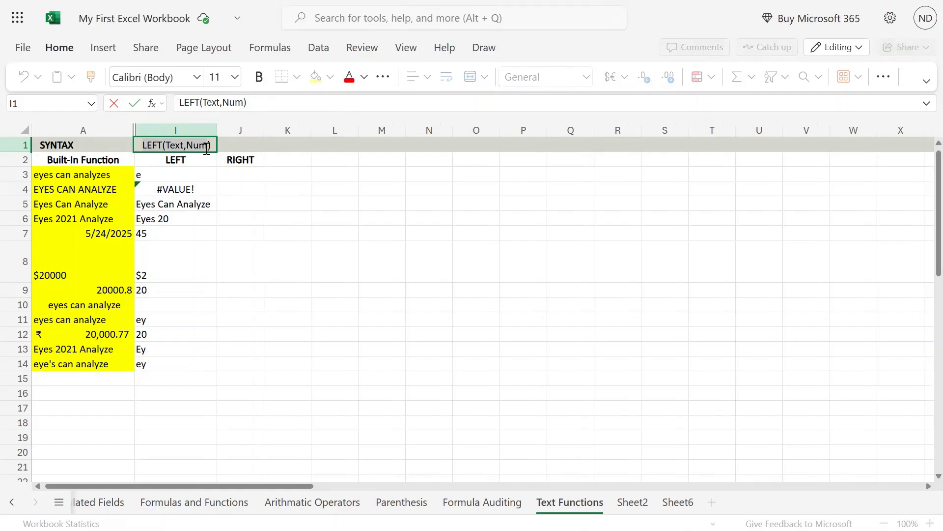
{"action": "double_click", "coordinate": [236, 143]}
{"action": "key", "text": "ctrl+v"}
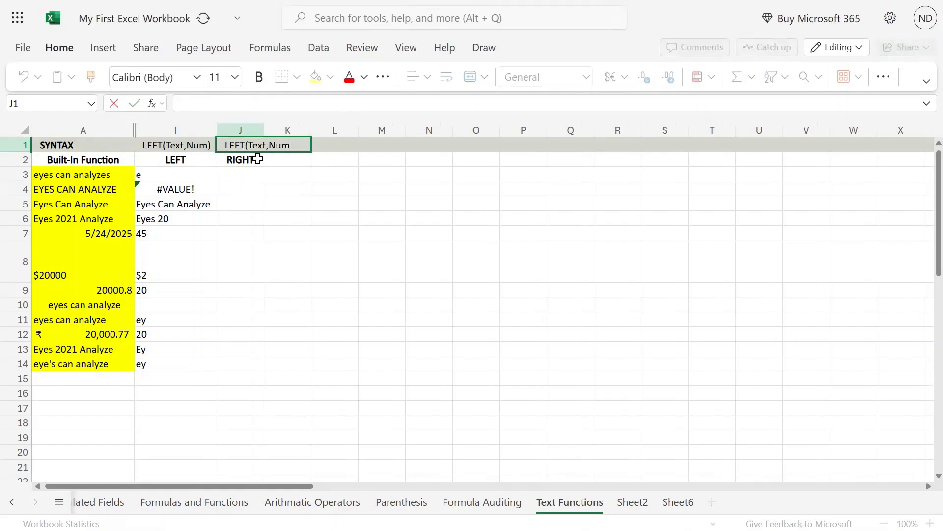
Step: Change the syntax text in cell J1 to RIGHT(Text,Num)
{"action": "double_click", "coordinate": [240, 146]}
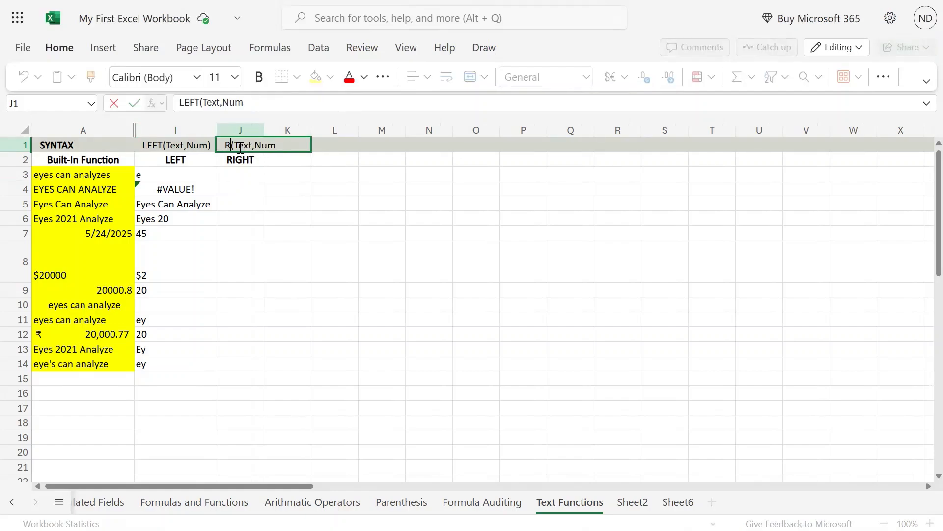
{"action": "type", "text": "RIGHT"}
{"action": "key", "text": "Tab"}
{"action": "key", "text": "Tab"}
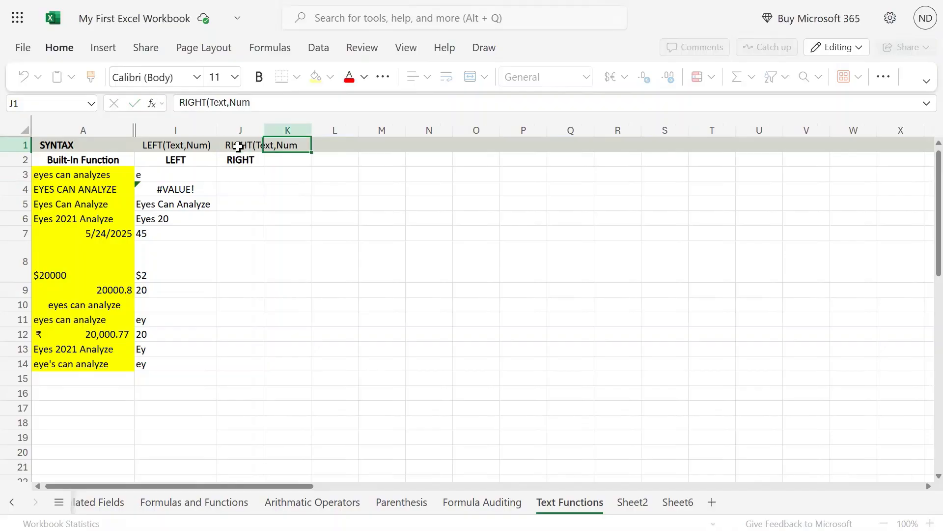
{"action": "key", "text": "Left"}
{"action": "key", "text": "Left"}
{"action": "double_click", "coordinate": [238, 146]}
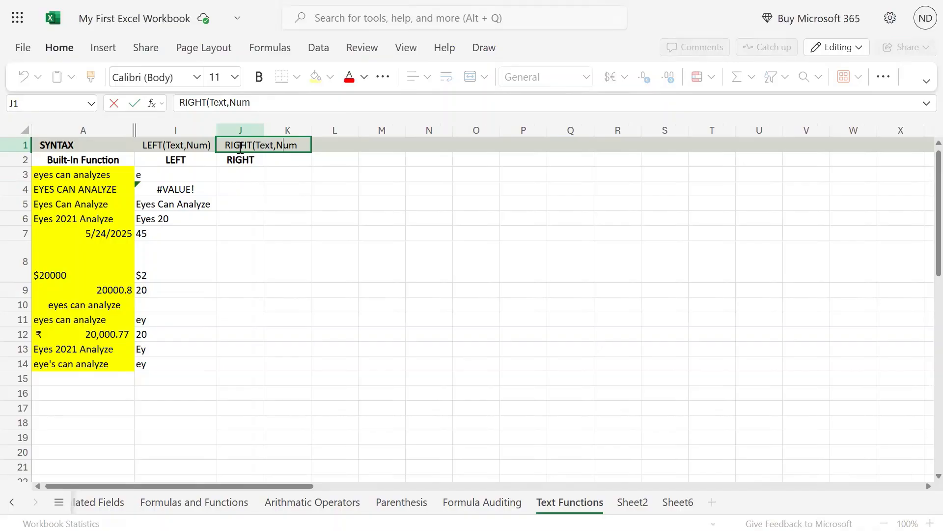
{"action": "type", "text": ",Num)"}
{"action": "key", "text": "Return"}
{"action": "key", "text": "Return"}
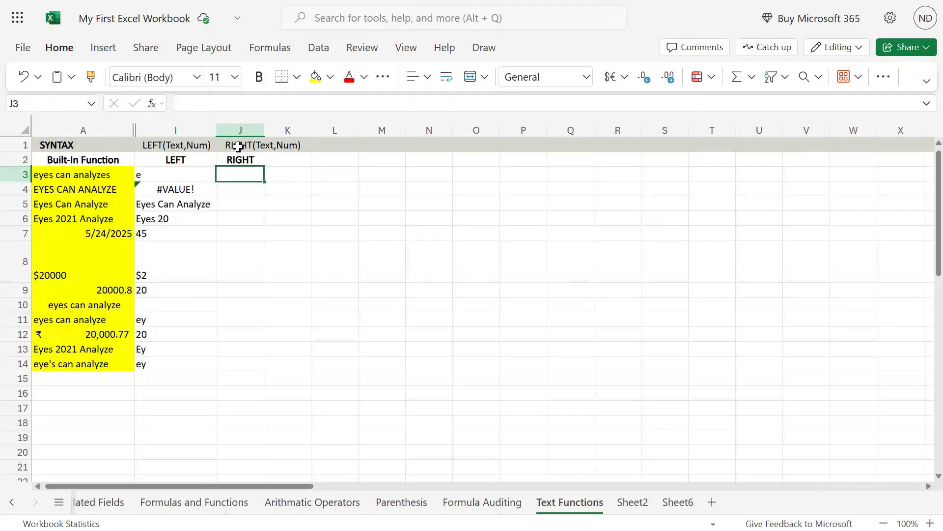
Step: Copy the formula text =LEFT(A4,-2) from cell I4 into cell J4
{"action": "key", "text": "Down"}
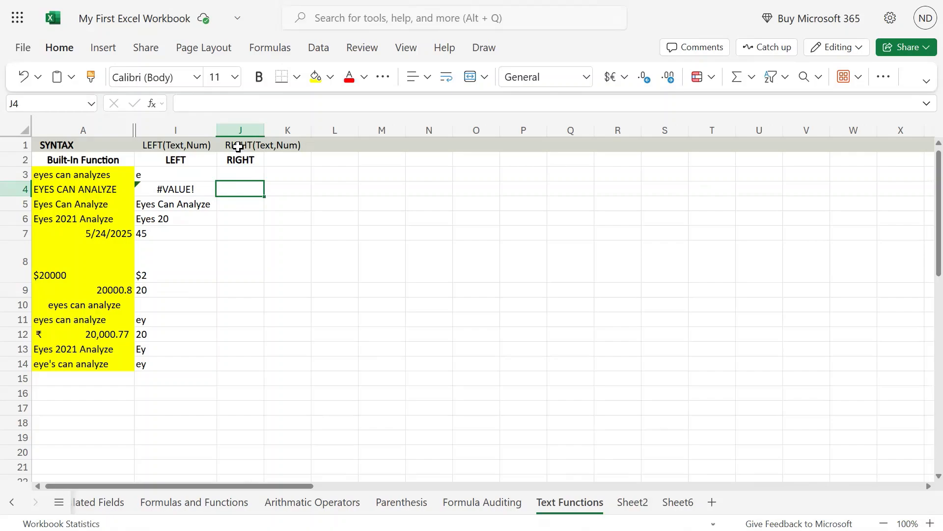
{"action": "key", "text": "Left"}
{"action": "key", "text": "F2"}
{"action": "key", "text": "shift+Home"}
{"action": "key", "text": "ctrl+c"}
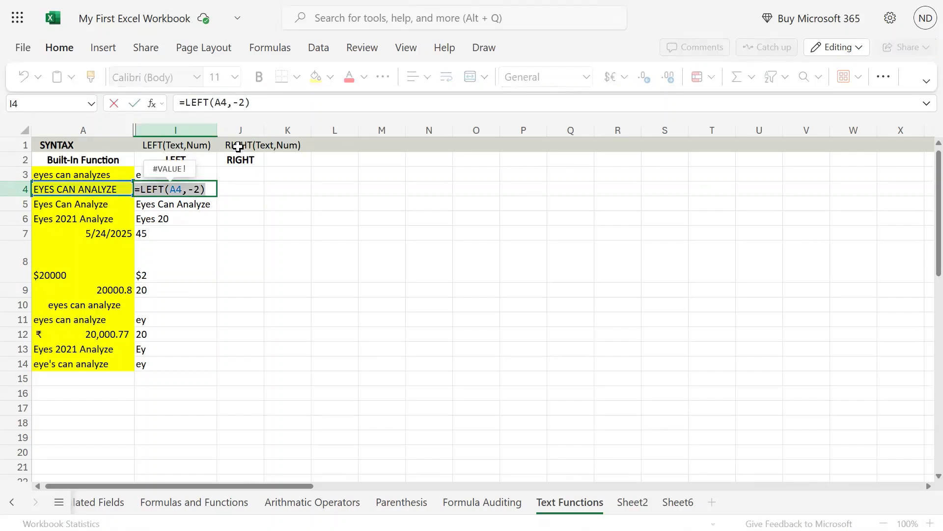
{"action": "key", "text": "Return"}
{"action": "key", "text": "Up"}
{"action": "key", "text": "Right"}
{"action": "key", "text": "F2"}
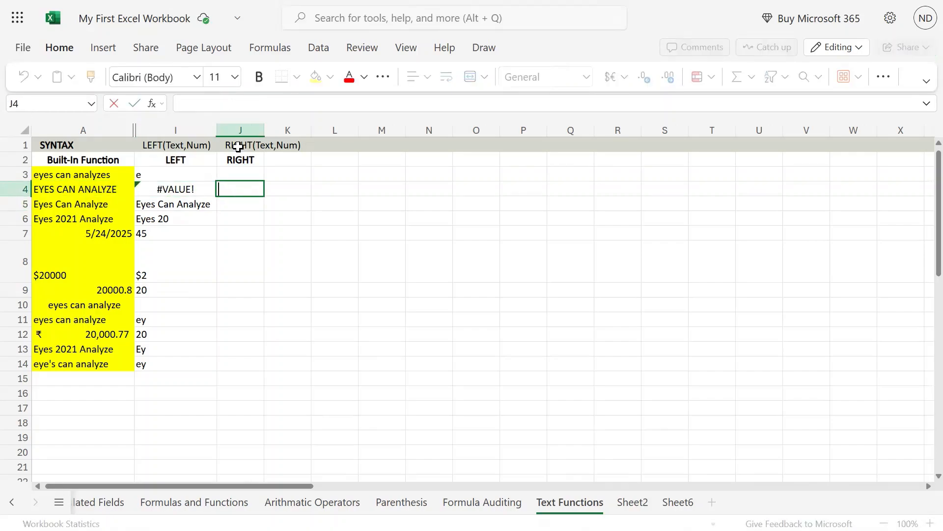
{"action": "key", "text": "ctrl+v"}
Step: Replace LEFT with RIGHT in J4's formula so that it reads =RIGHT(A4,-2)
{"action": "key", "text": "Left"}
{"action": "key", "text": "Left"}
{"action": "key", "text": "Left"}
{"action": "key", "text": "Left"}
{"action": "key", "text": "Left"}
{"action": "key", "text": "Left"}
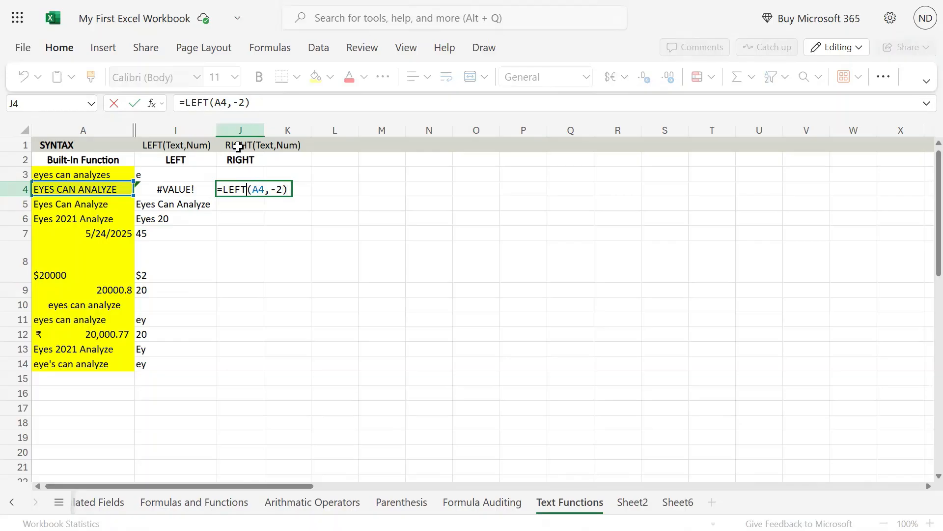
{"action": "key", "text": "Left"}
{"action": "key", "text": "BackSpace"}
{"action": "key", "text": "BackSpace"}
{"action": "key", "text": "BackSpace"}
{"action": "key", "text": "BackSpace"}
{"action": "type", "text": "RIGHGT"}
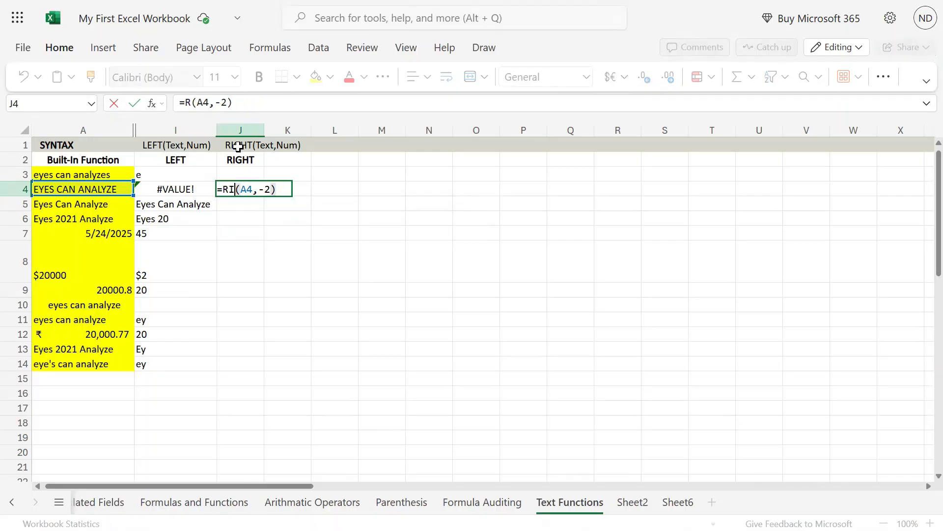
{"action": "key", "text": "BackSpace"}
{"action": "key", "text": "BackSpace"}
{"action": "type", "text": "T"}
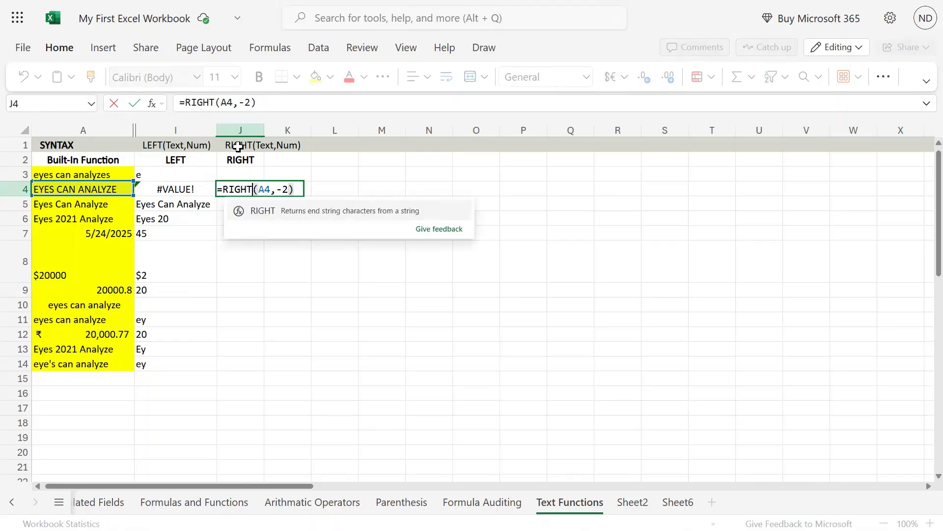
{"action": "key", "text": "Return"}
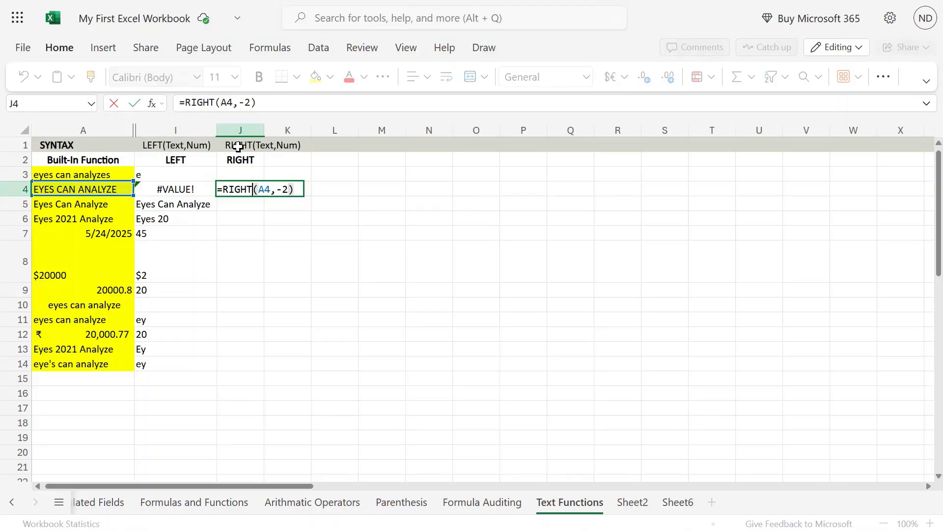
{"action": "key", "text": "Up"}
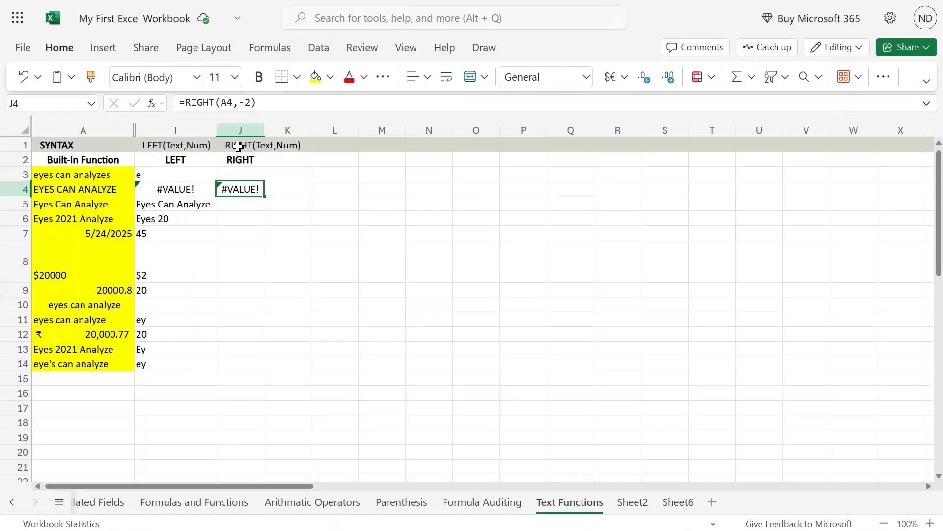
Step: Copy the formula text =LEFT(A5,20) from cell I5 into cell J5
{"action": "key", "text": "Left"}
{"action": "key", "text": "Right"}
{"action": "key", "text": "Left"}
{"action": "key", "text": "Down"}
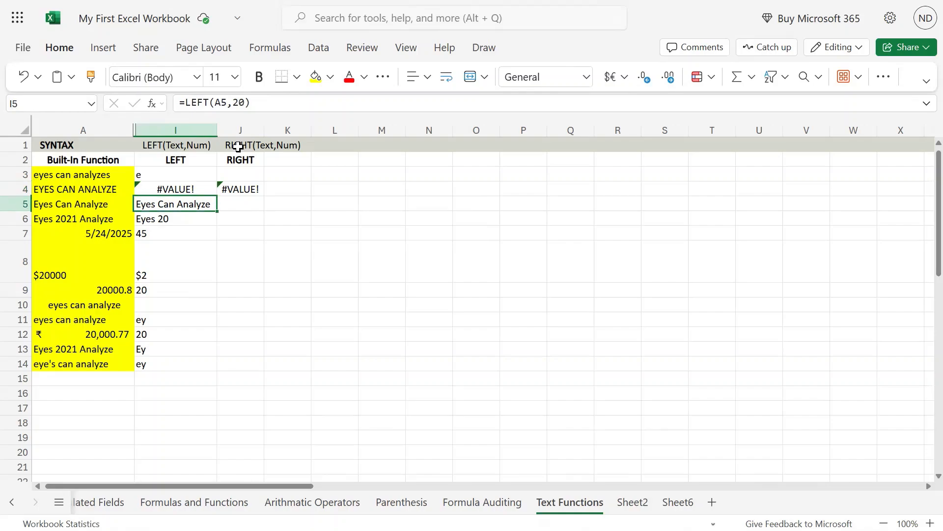
{"action": "key", "text": "F2"}
{"action": "key", "text": "shift+Home"}
{"action": "key", "text": "ctrl+c"}
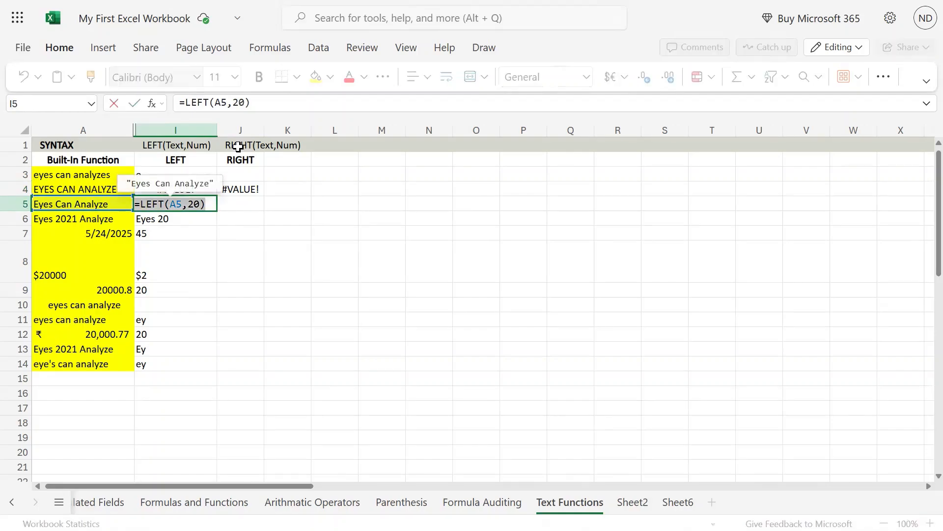
{"action": "key", "text": "Return"}
{"action": "key", "text": "Up"}
{"action": "key", "text": "Right"}
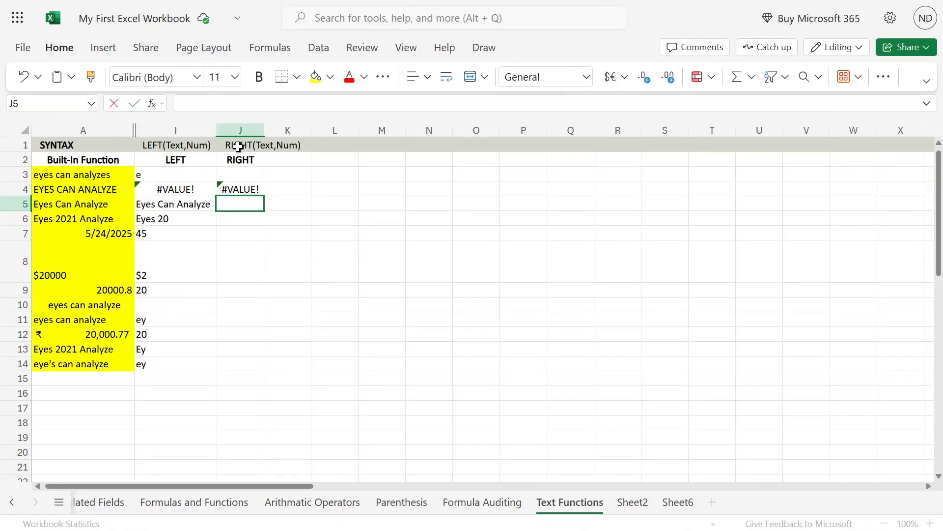
{"action": "key", "text": "ctrl+v"}
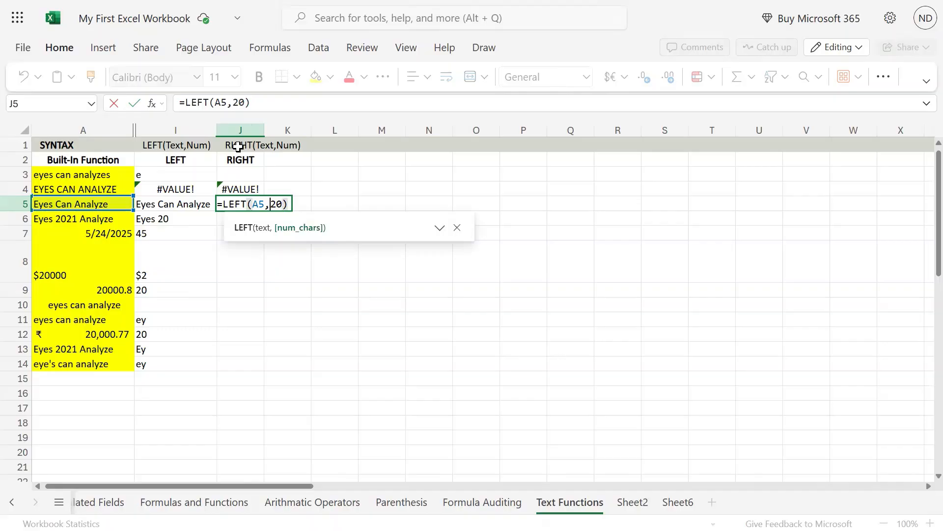
{"action": "key", "text": "Left"}
{"action": "key", "text": "Left"}
{"action": "key", "text": "Left"}
{"action": "key", "text": "Left"}
{"action": "key", "text": "ctrl+Return"}
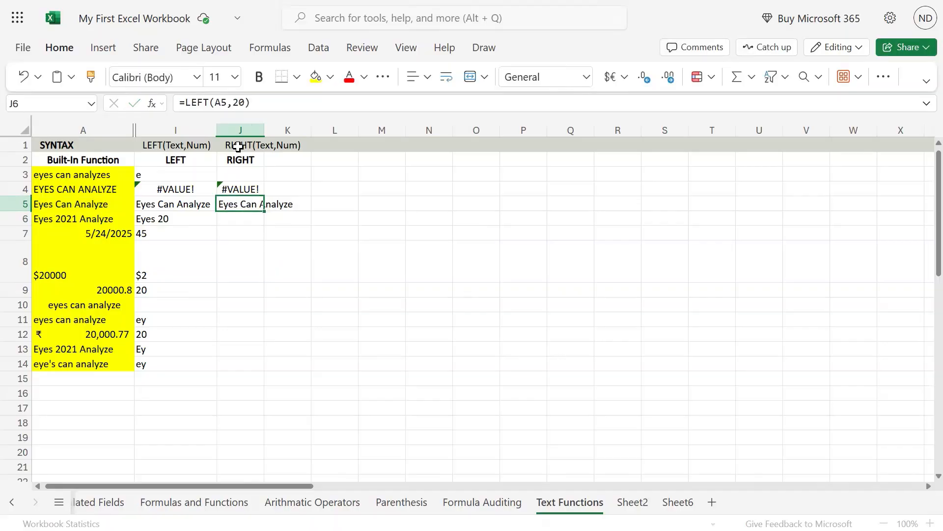
Step: Check the text length of I5 with a temporary =LEN(I5) formula in K5, and clear that cell
{"action": "key", "text": "Right"}
{"action": "type", "text": "="}
{"action": "key", "text": "Left"}
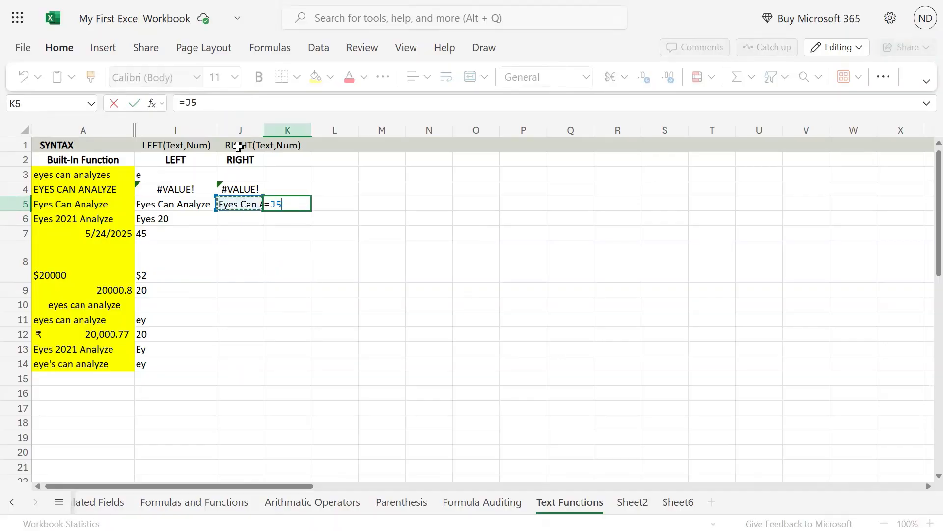
{"action": "key", "text": "BackSpace"}
{"action": "key", "text": "BackSpace"}
{"action": "type", "text": "len("}
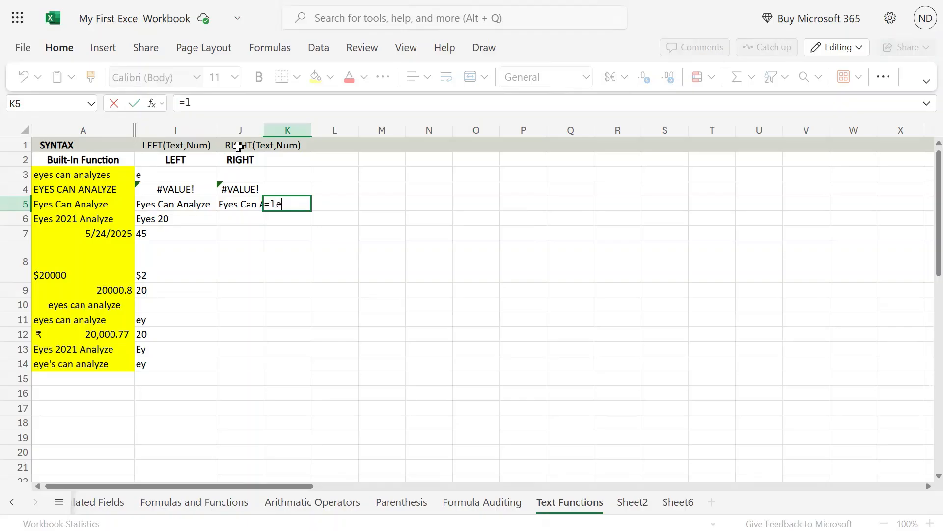
{"action": "key", "text": "Left"}
{"action": "key", "text": "Left"}
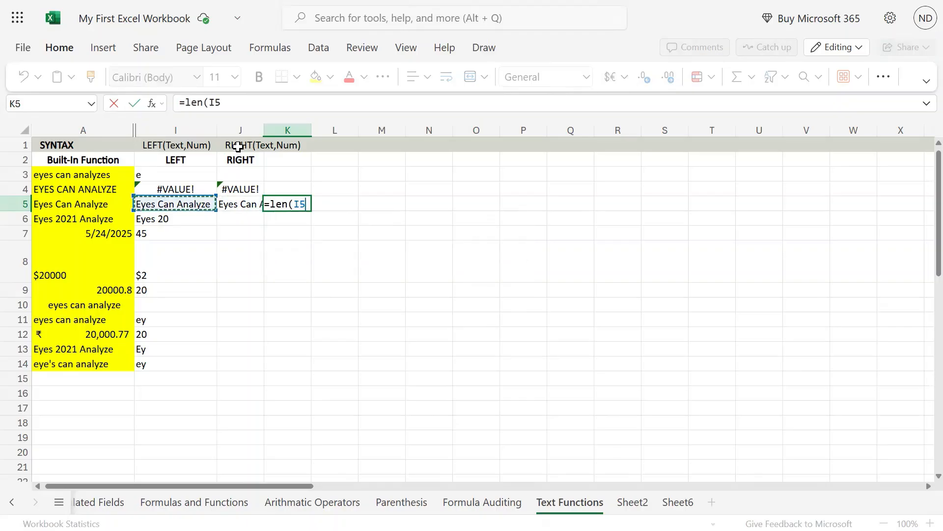
{"action": "key", "text": "Return"}
{"action": "key", "text": "Up"}
{"action": "key", "text": "Delete"}
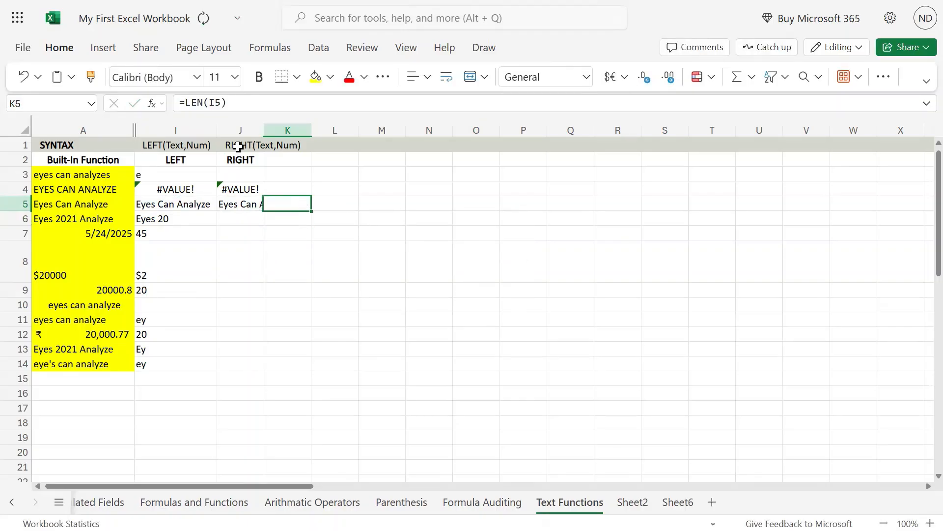
Step: Examine the num_chars argument of the formula in cell J5
{"action": "key", "text": "Left"}
{"action": "key", "text": "F2"}
{"action": "key", "text": "Left"}
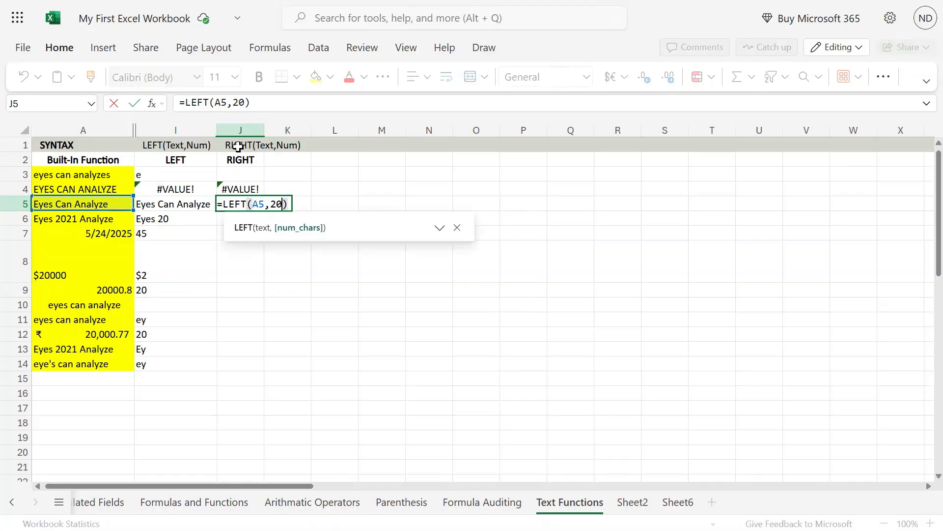
{"action": "key", "text": "shift+Left"}
{"action": "key", "text": "shift+Left"}
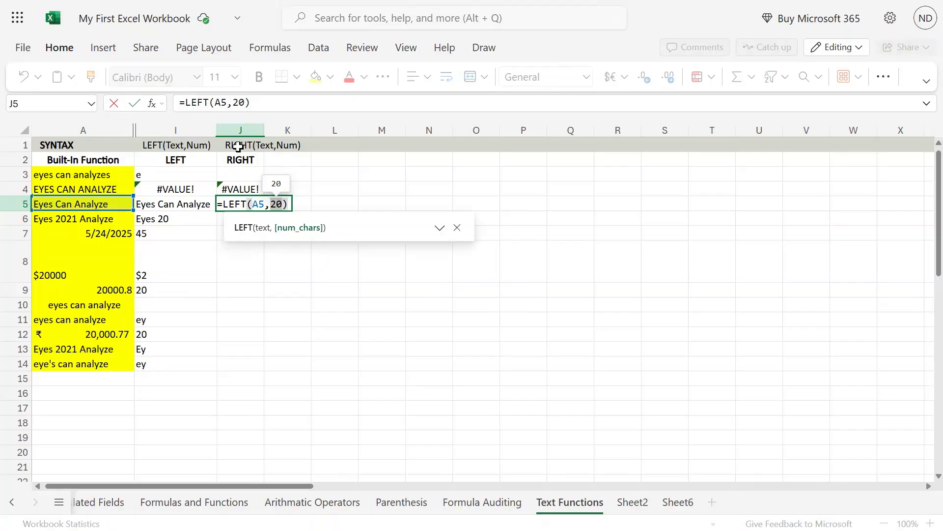
{"action": "key", "text": "Return"}
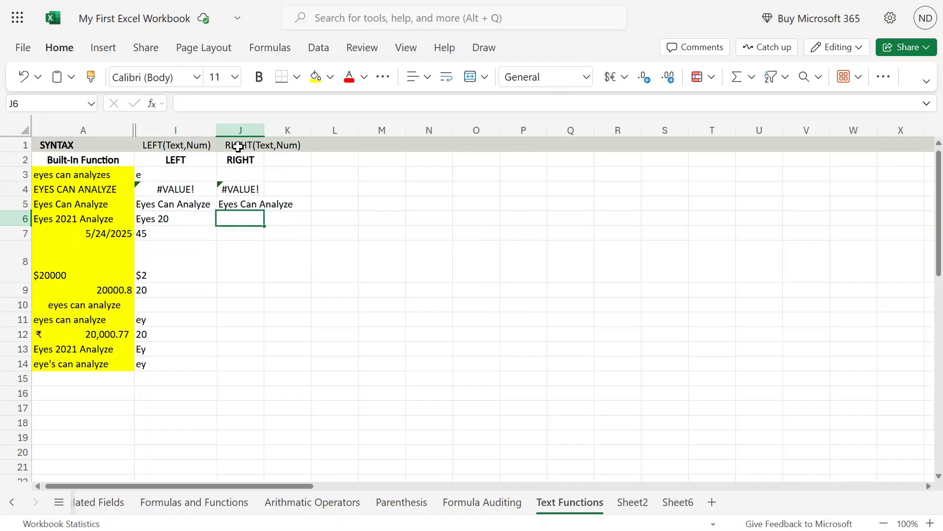
Step: Enter the formula =RIGHT(A3) in cell J3, leaving out the number of characters
{"action": "key", "text": "Up"}
{"action": "key", "text": "Up"}
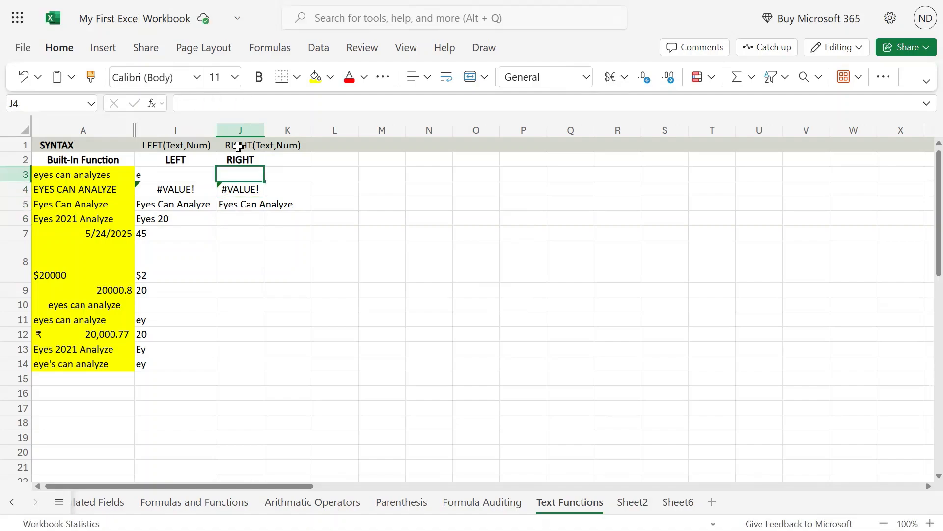
{"action": "key", "text": "Left"}
{"action": "key", "text": "Right"}
{"action": "type", "text": "=right("}
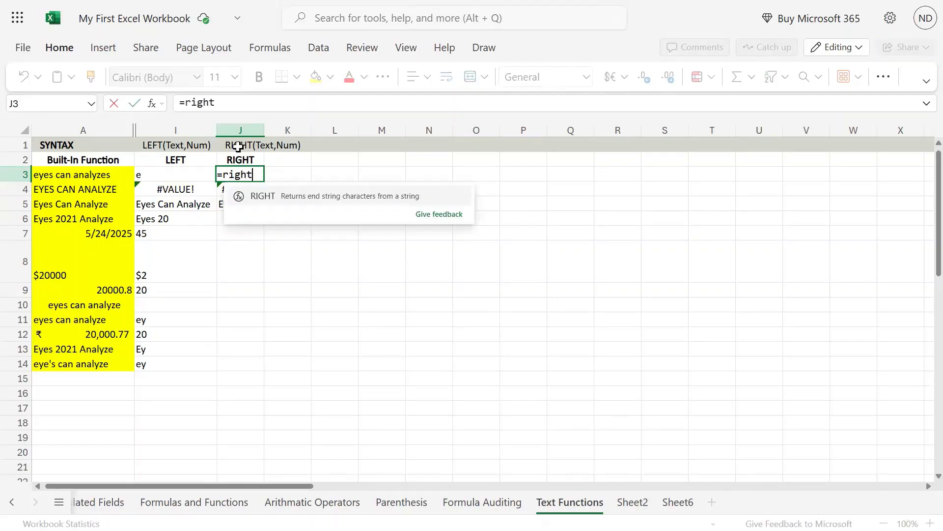
{"action": "key", "text": "Left"}
{"action": "key", "text": "Left"}
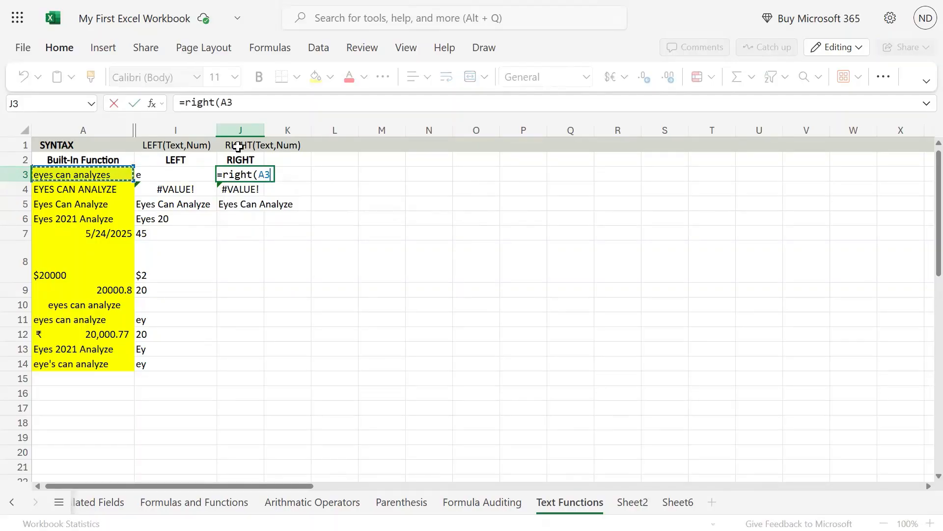
{"action": "type", "text": ")"}
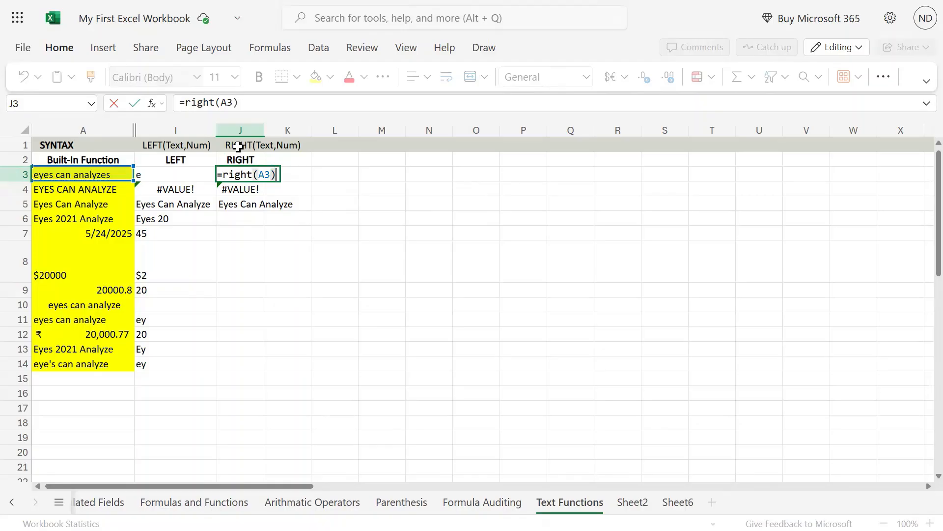
{"action": "key", "text": "Return"}
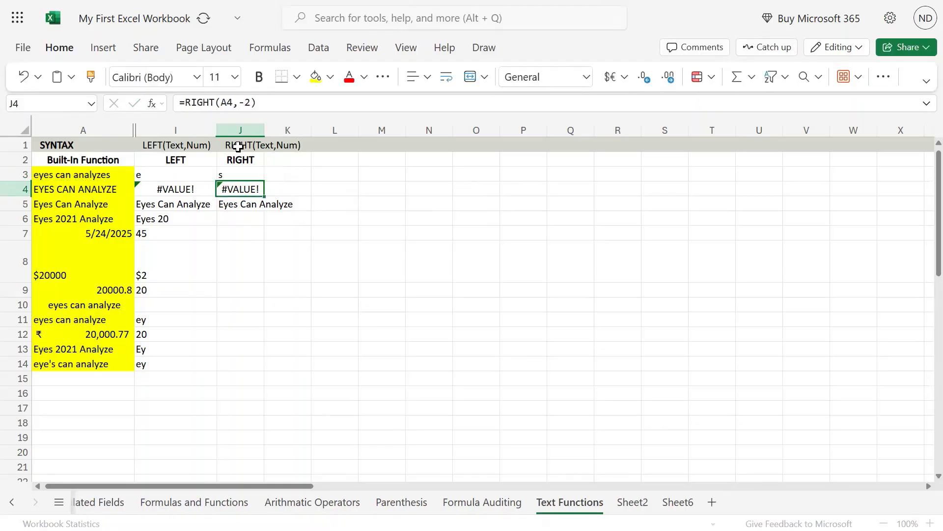
Step: Examine the last character of the text in A3, leaving the cell's content as it is
{"action": "key", "text": "Up"}
{"action": "key", "text": "Left"}
{"action": "key", "text": "Left"}
{"action": "key", "text": "F2"}
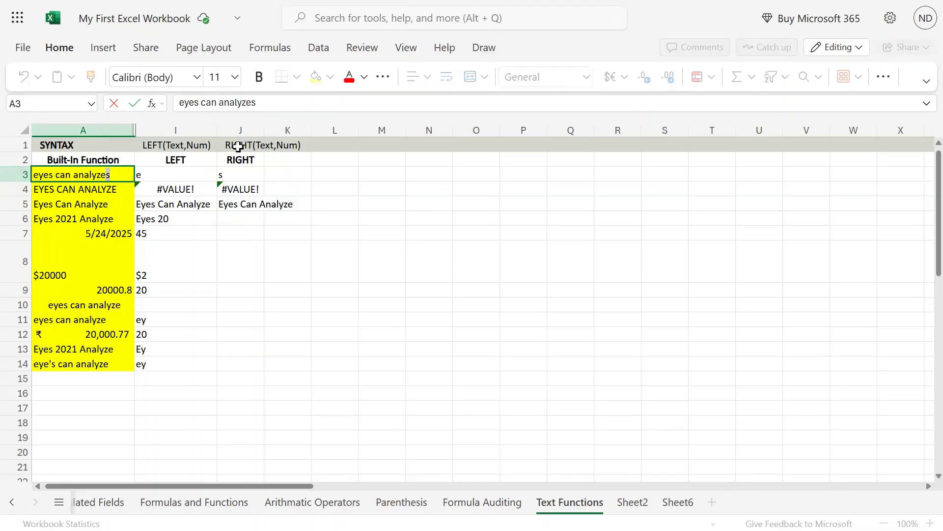
{"action": "key", "text": "Return"}
Step: Copy the formula text =LEFT(A6,7) from cell I6 into cell J6
{"action": "key", "text": "Right"}
{"action": "key", "text": "Right"}
{"action": "key", "text": "Down"}
{"action": "key", "text": "Down"}
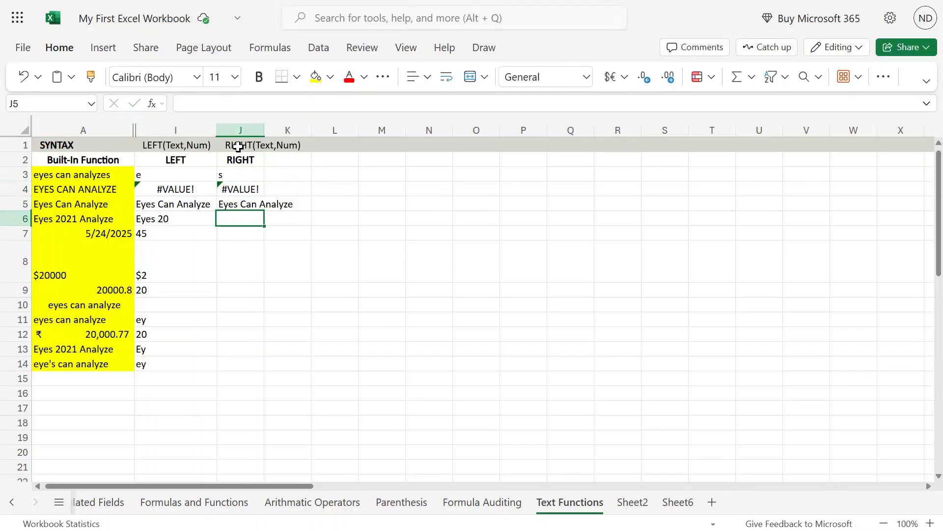
{"action": "key", "text": "Left"}
{"action": "key", "text": "Left"}
{"action": "key", "text": "Right"}
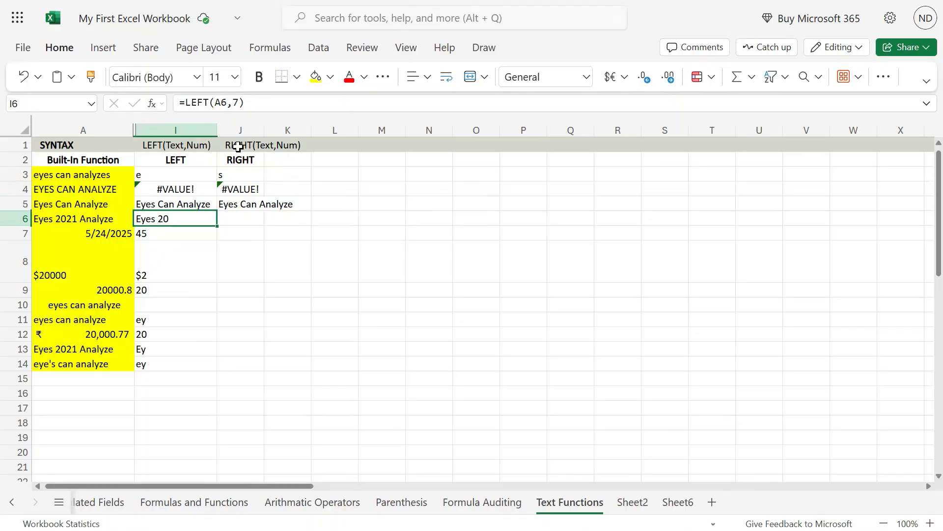
{"action": "key", "text": "F2"}
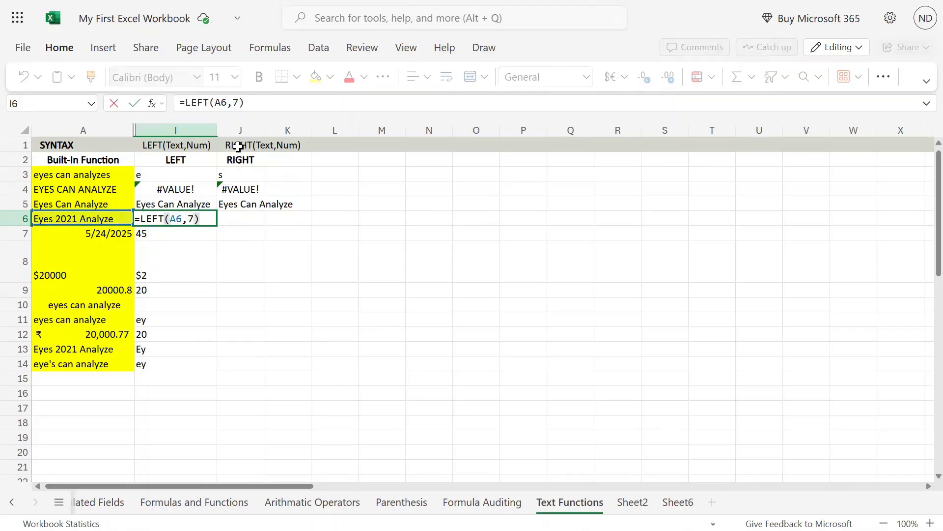
{"action": "key", "text": "Return"}
{"action": "key", "text": "Up"}
{"action": "key", "text": "Right"}
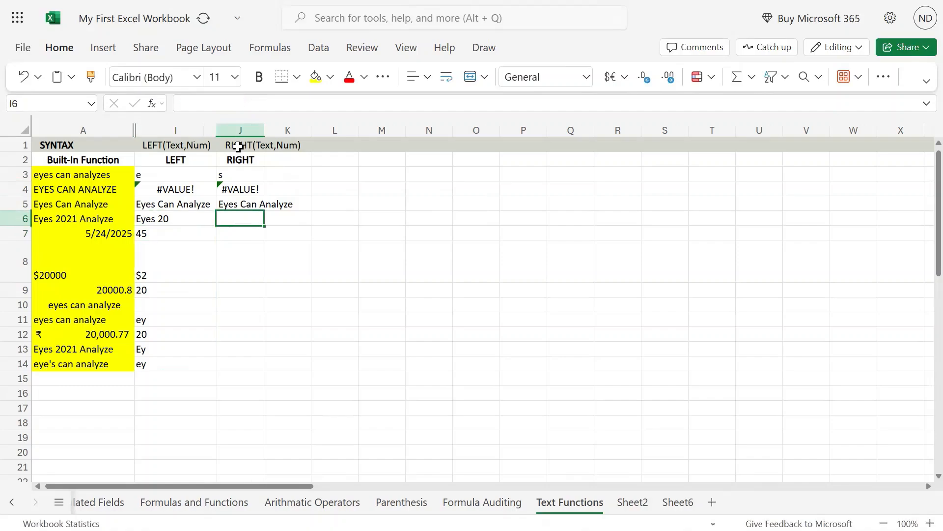
{"action": "key", "text": "F2"}
{"action": "type", "text": "=LEFT(A6,7)"}
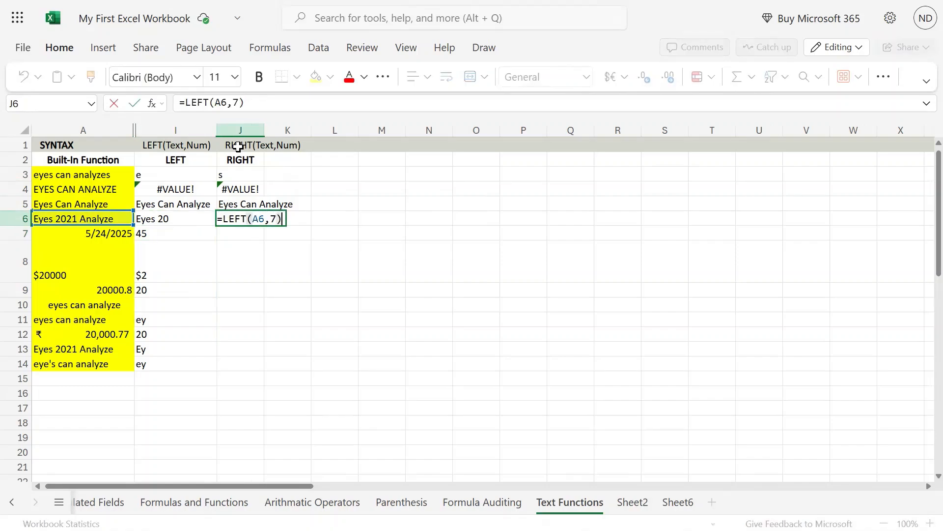
Step: Replace LEFT with RIGHT in J6's formula
{"action": "key", "text": "Left"}
{"action": "key", "text": "Left"}
{"action": "key", "text": "Left"}
{"action": "key", "text": "Left"}
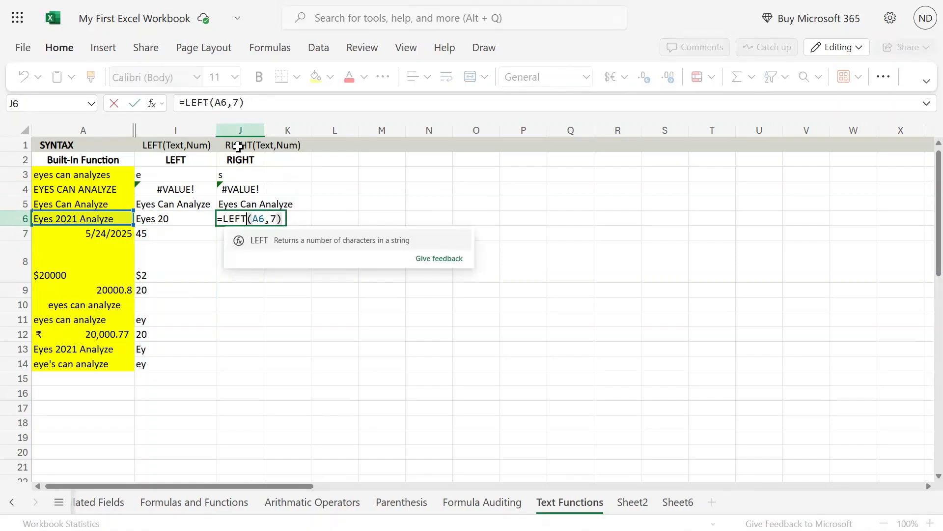
{"action": "key", "text": "shift+Left"}
{"action": "key", "text": "shift+Left"}
{"action": "key", "text": "shift+Left"}
{"action": "key", "text": "shift+Left"}
{"action": "type", "text": "right"}
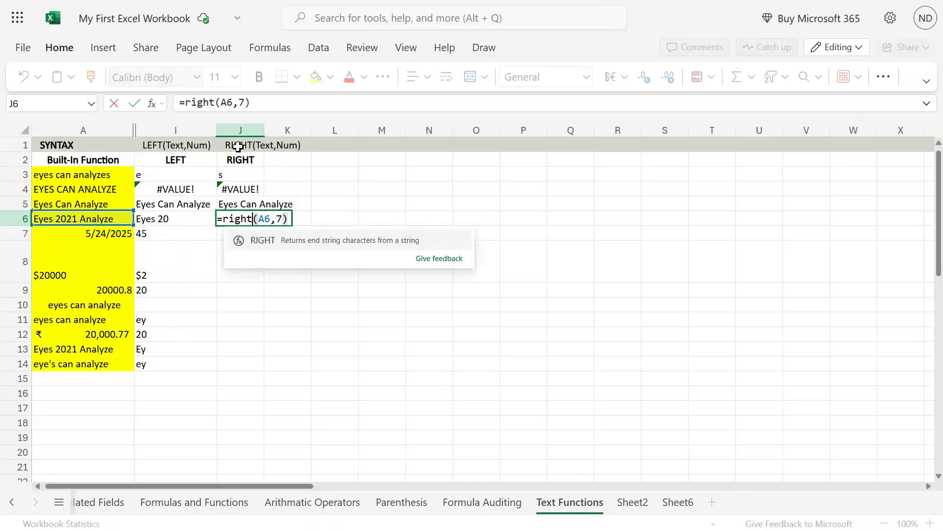
Step: Set the number of characters in J6's formula to 10 so that it reads =RIGHT(A6,10)
{"action": "key", "text": "Right"}
{"action": "key", "text": "Right"}
{"action": "key", "text": "Right"}
{"action": "key", "text": "Right"}
{"action": "key", "text": "Right"}
{"action": "key", "text": "BackSpace"}
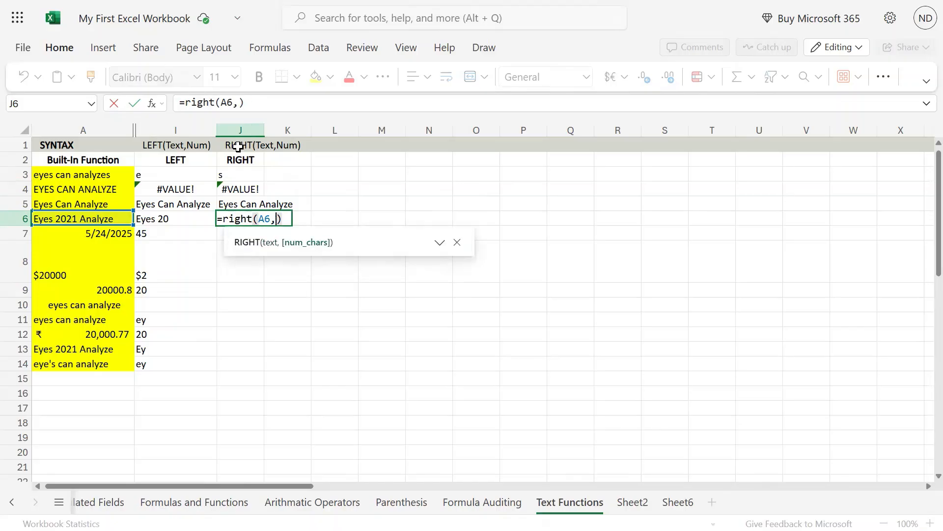
{"action": "type", "text": "10"}
{"action": "key", "text": "Return"}
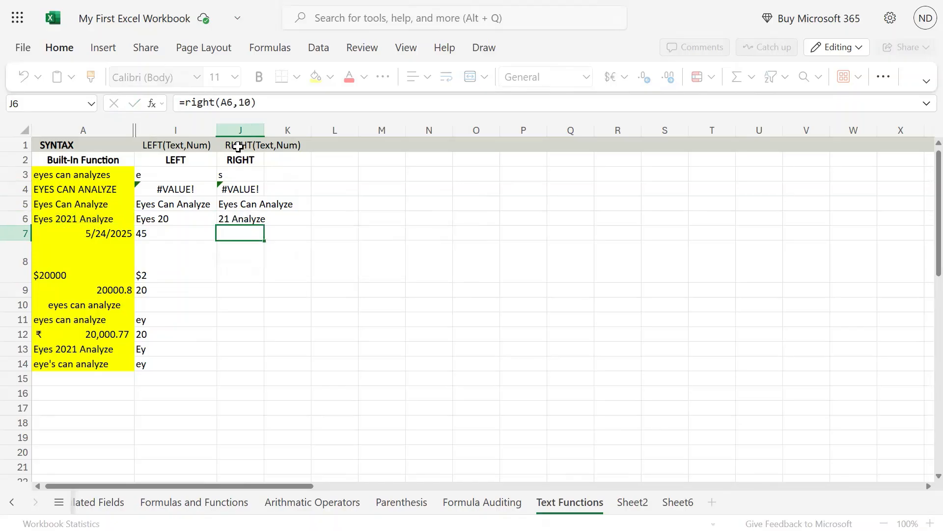
Step: Compare the ending characters of the text in A6 with the RIGHT result in J6
{"action": "key", "text": "Up"}
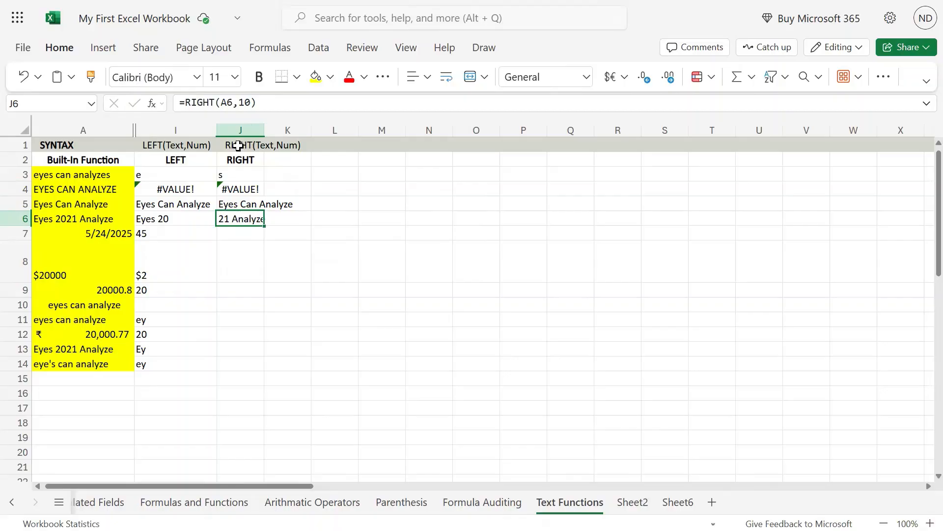
{"action": "double_click", "coordinate": [127, 218]}
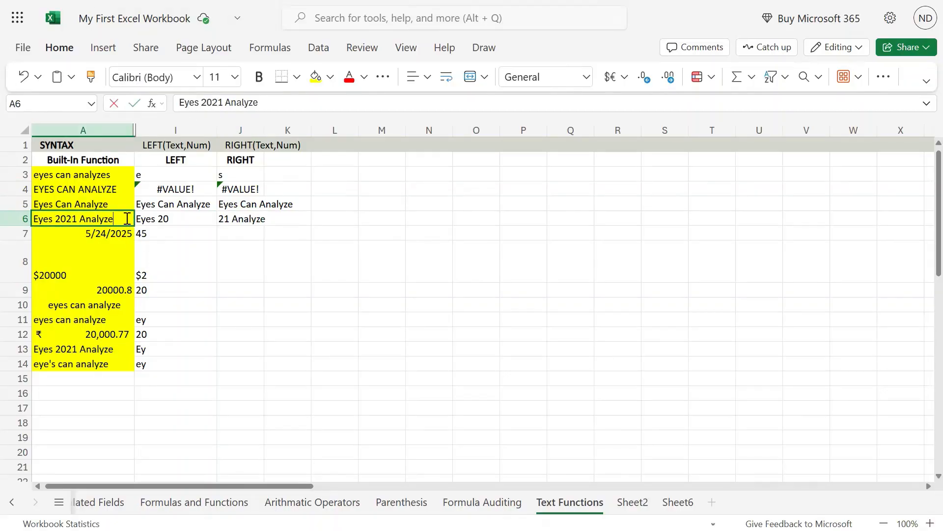
{"action": "left_click_drag", "start_coordinate": [124, 218], "coordinate": [97, 218]}
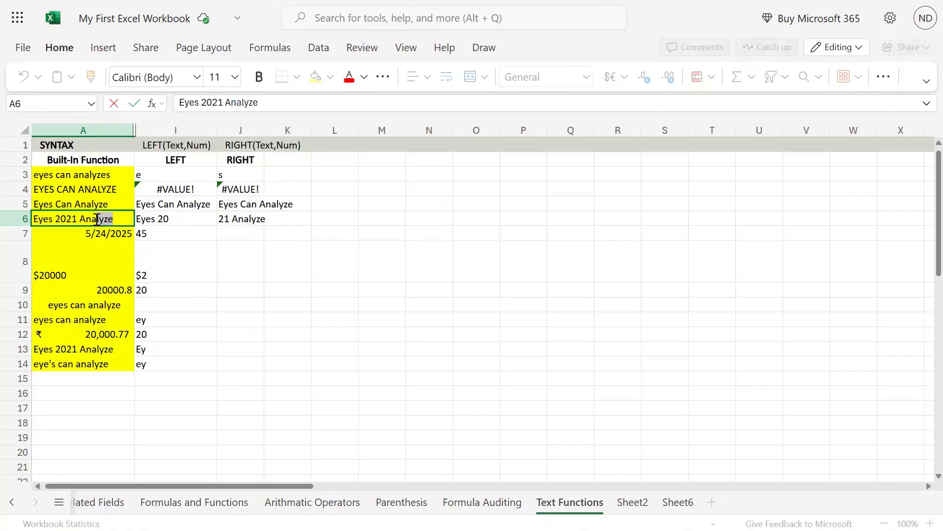
{"action": "left_click_drag", "start_coordinate": [97, 218], "coordinate": [97, 218]}
{"action": "left_click_drag", "start_coordinate": [97, 219], "coordinate": [96, 218]}
{"action": "key", "text": "Return"}
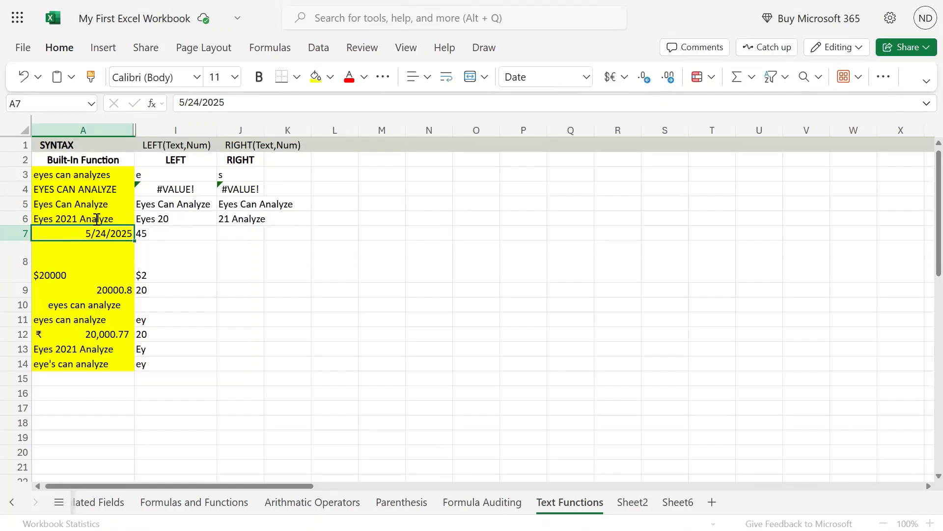
{"action": "key", "text": "Right"}
{"action": "key", "text": "Right"}
{"action": "key", "text": "Up"}
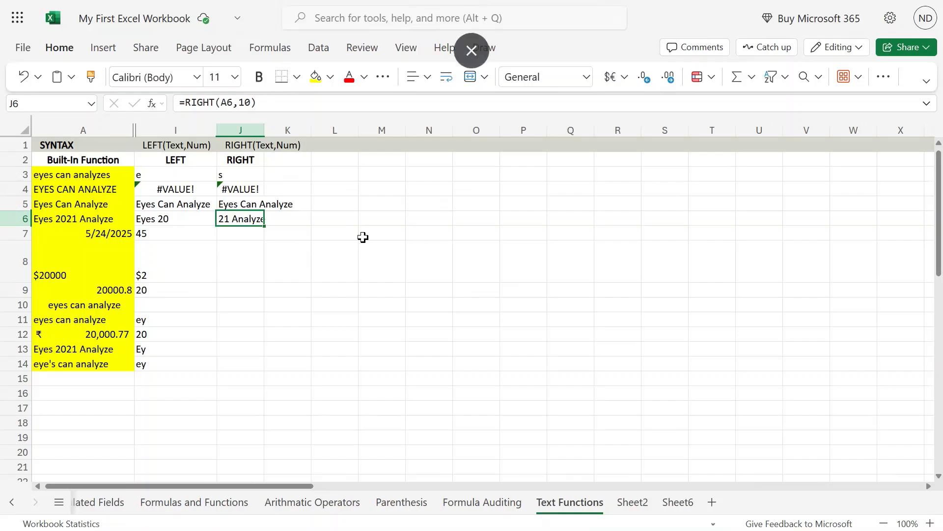
Step: Enter the array formula =RIGHT(A7:A14,4) in cell J7 to extract the last four characters of each entry
{"action": "left_click", "coordinate": [248, 234]}
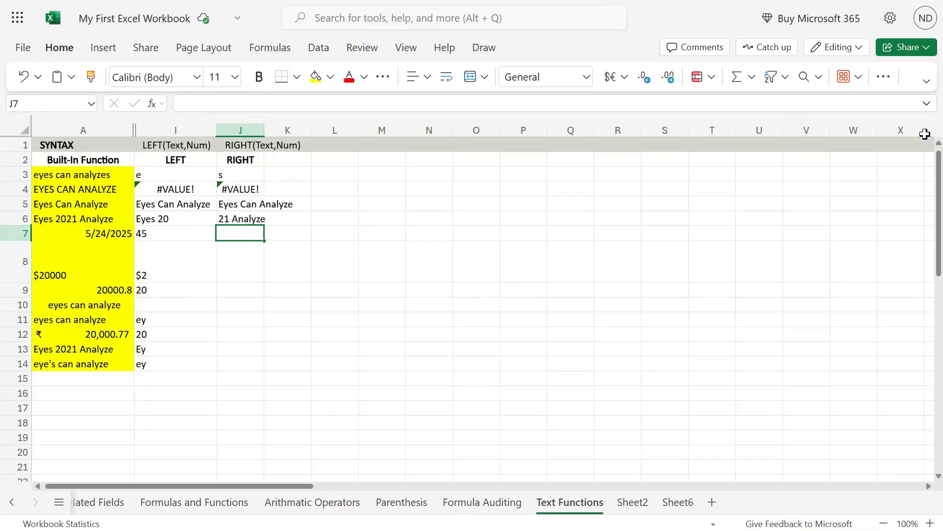
{"action": "type", "text": "="}
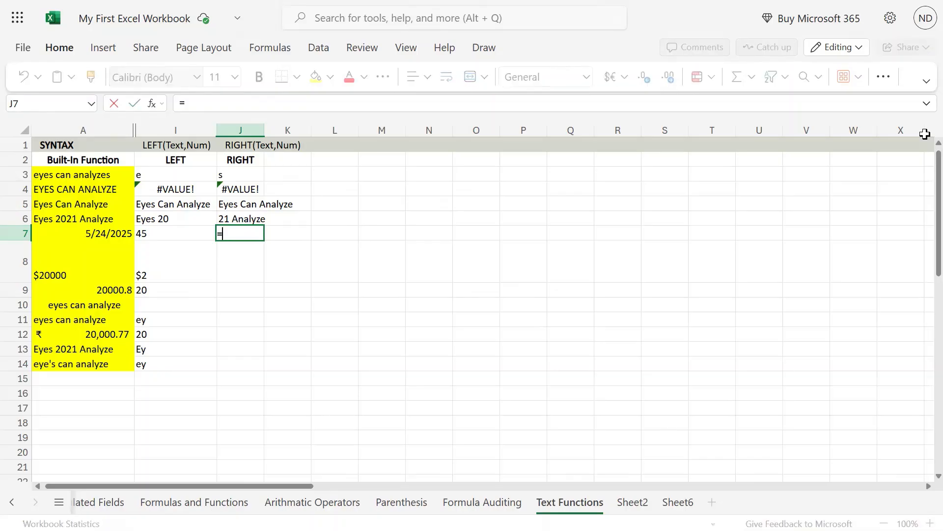
{"action": "type", "text": "right"}
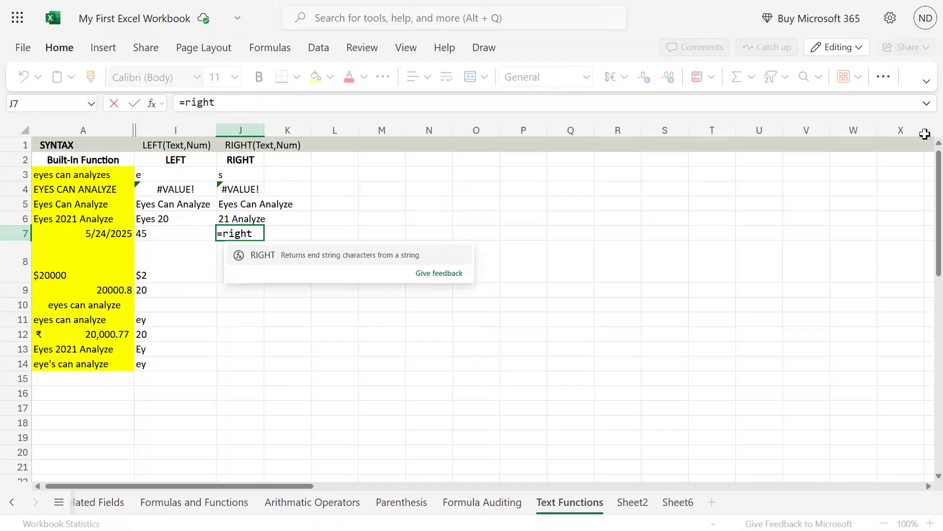
{"action": "type", "text": "("}
{"action": "key", "text": "Left"}
{"action": "key", "text": "Left"}
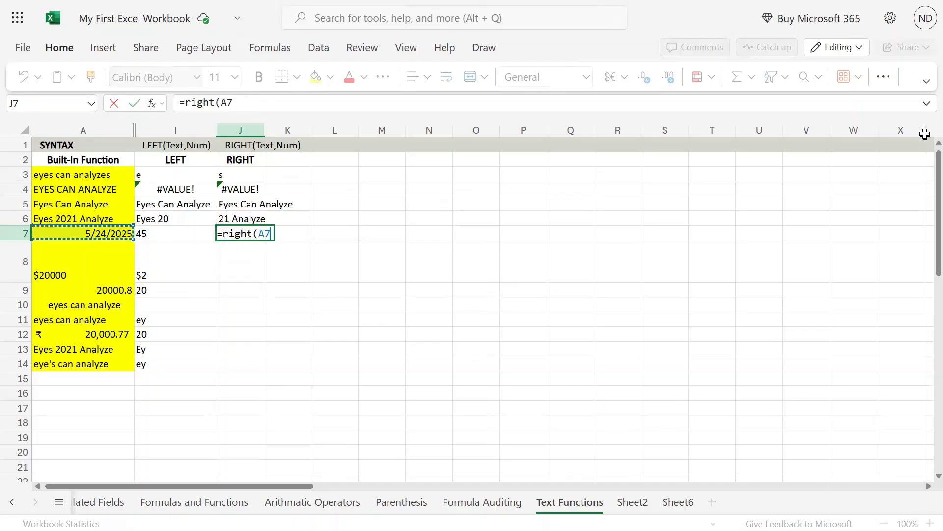
{"action": "key", "text": "shift+Down"}
{"action": "key", "text": "shift+Down"}
{"action": "key", "text": "shift+Down"}
{"action": "key", "text": "shift+Down"}
{"action": "key", "text": "shift+Down"}
{"action": "key", "text": "shift+Down"}
{"action": "key", "text": "shift+Down"}
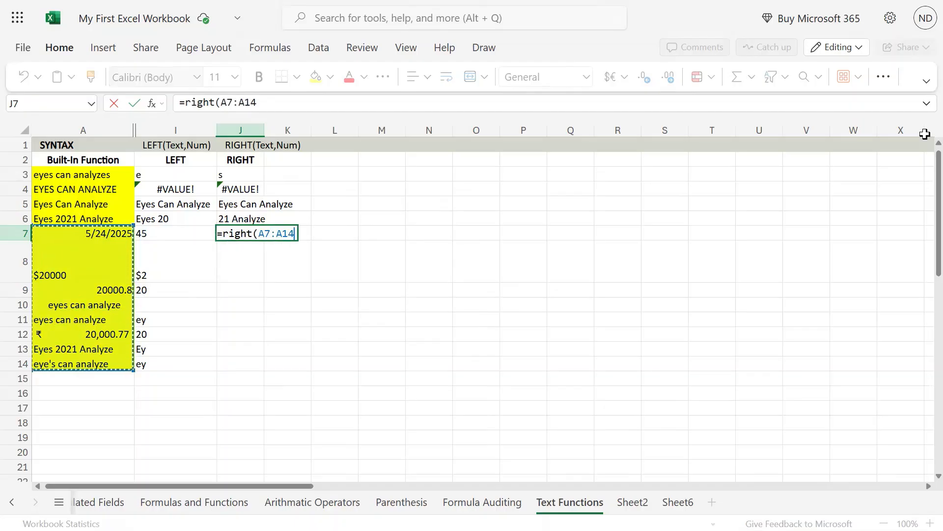
{"action": "type", "text": ","}
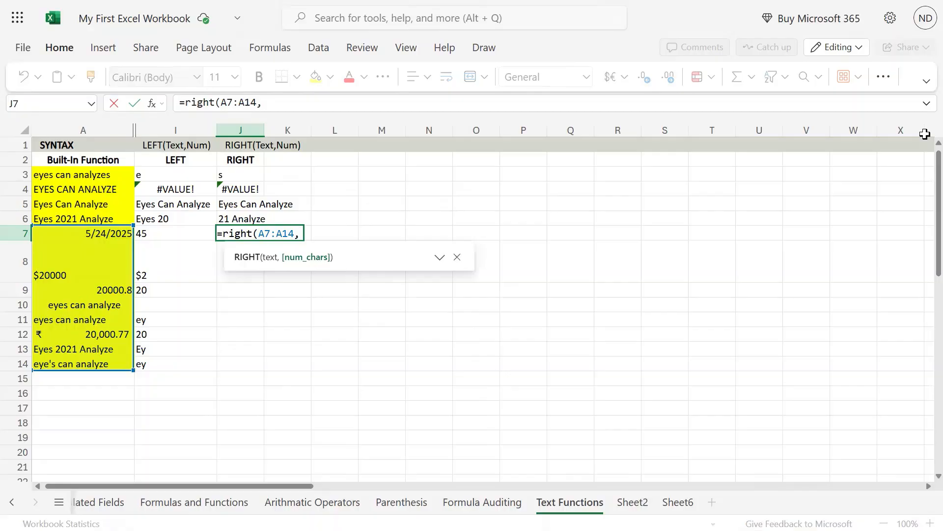
{"action": "type", "text": "4)"}
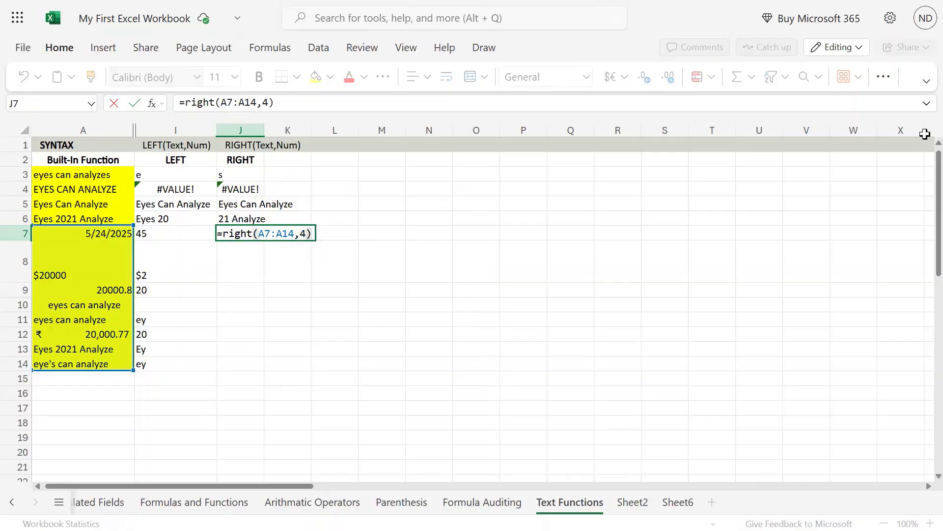
{"action": "key", "text": "Return"}
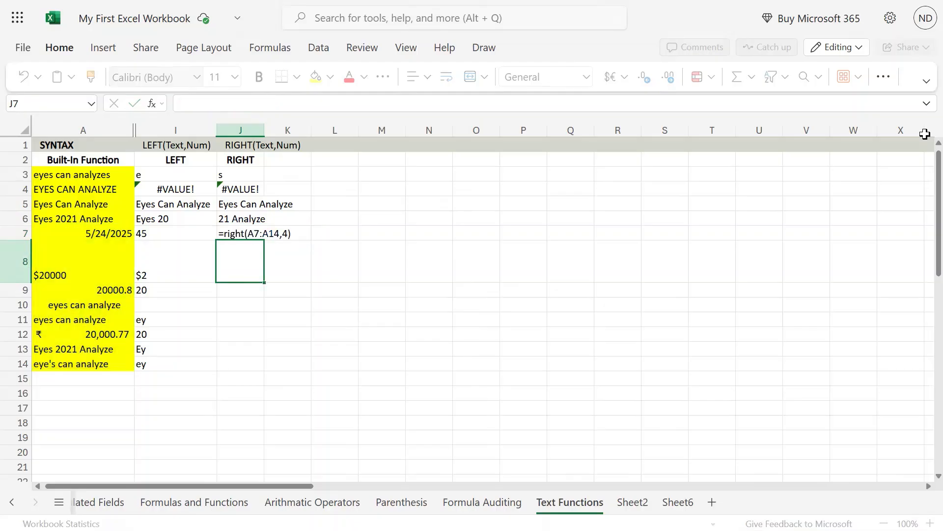
Step: Examine the date in A7 beside its LEFT result in I7
{"action": "key", "text": "Left"}
{"action": "key", "text": "Left"}
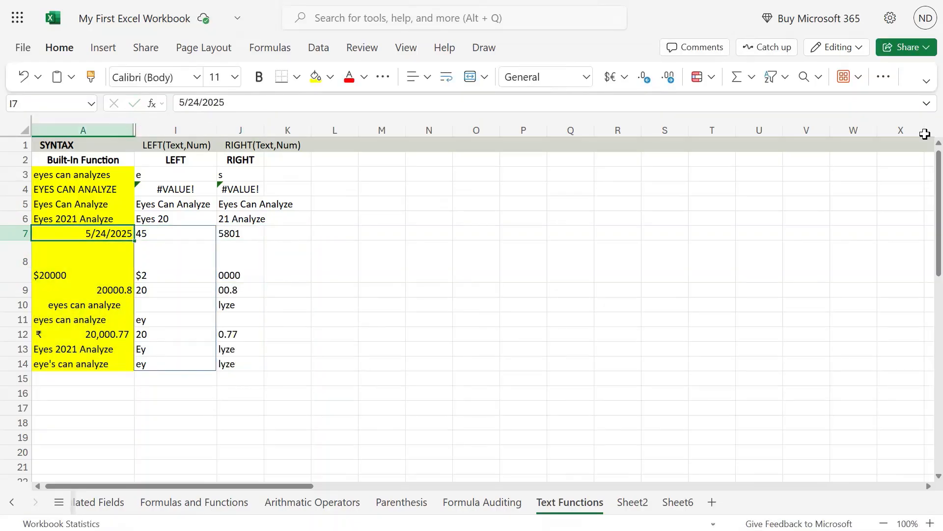
{"action": "key", "text": "Right"}
{"action": "key", "text": "Left"}
Step: Enter the formula =CONCAT(A7) in cell K7 to show the date's underlying serial number as text
{"action": "key", "text": "Right"}
{"action": "key", "text": "Right"}
{"action": "key", "text": "Right"}
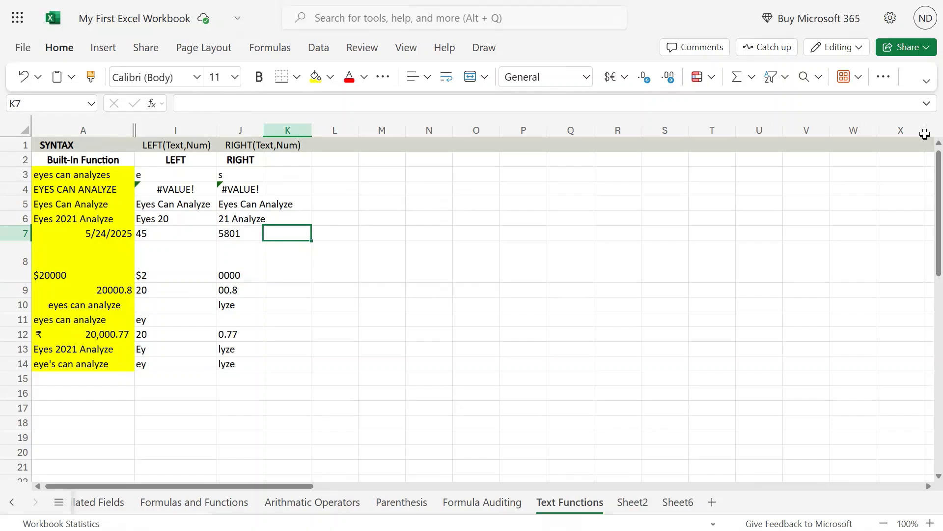
{"action": "type", "text": "=CON"}
{"action": "key", "text": "Tab"}
{"action": "key", "text": "Left"}
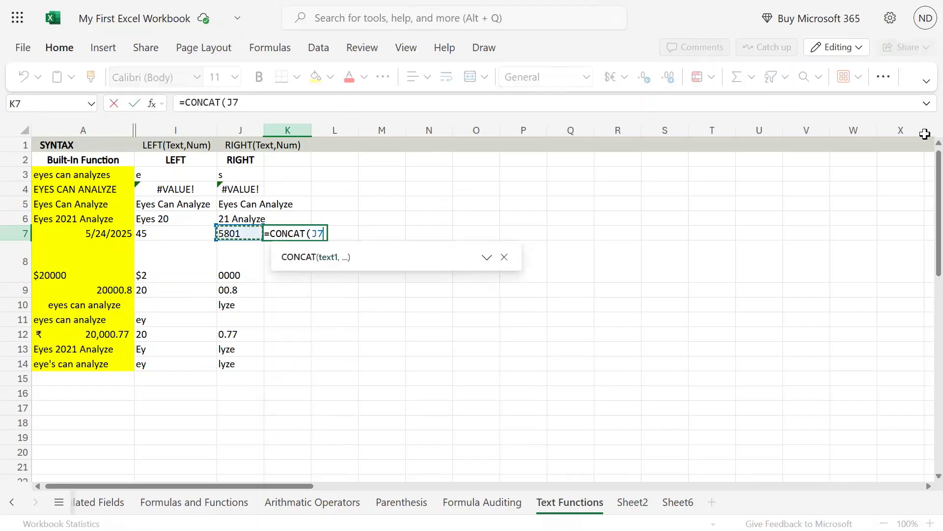
{"action": "key", "text": "Left"}
{"action": "key", "text": "Left"}
{"action": "key", "text": "Return"}
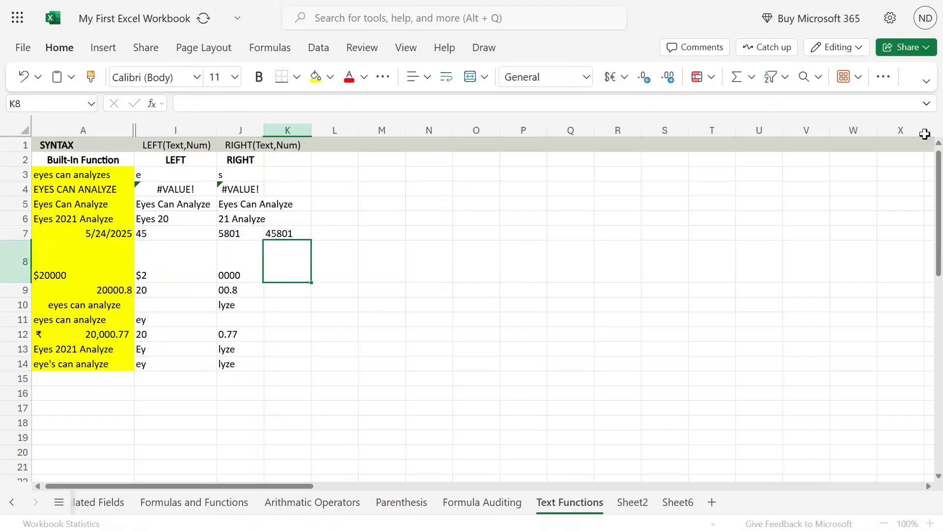
Step: Compare the CONCAT result in K7 with the LEFT and RIGHT results in I7 and J7
{"action": "key", "text": "Up"}
{"action": "key", "text": "Left"}
{"action": "key", "text": "Left"}
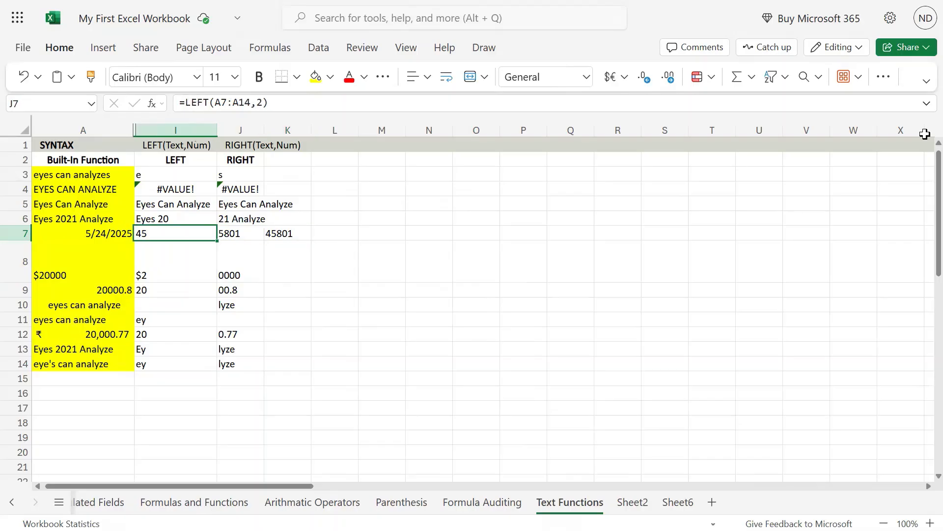
{"action": "key", "text": "Left"}
{"action": "key", "text": "Right"}
{"action": "key", "text": "Right"}
{"action": "key", "text": "Right"}
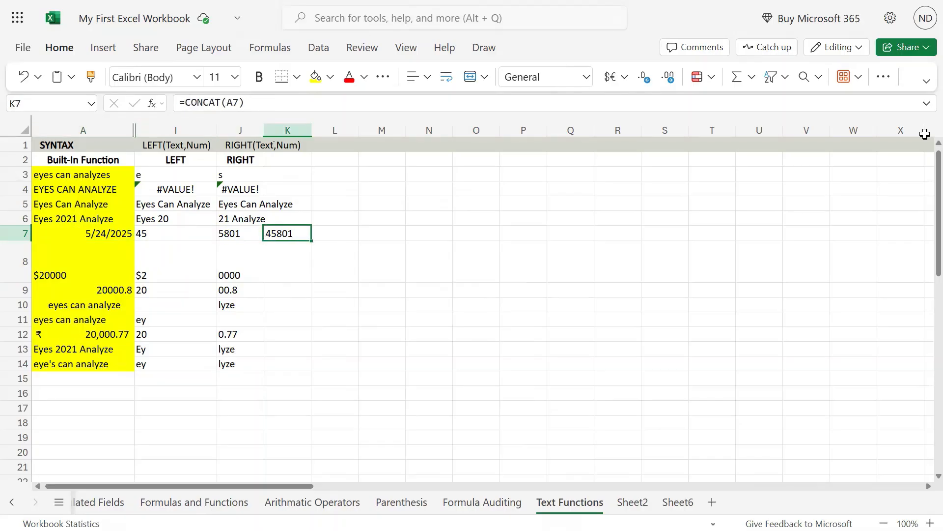
{"action": "key", "text": "Left"}
{"action": "key", "text": "Left"}
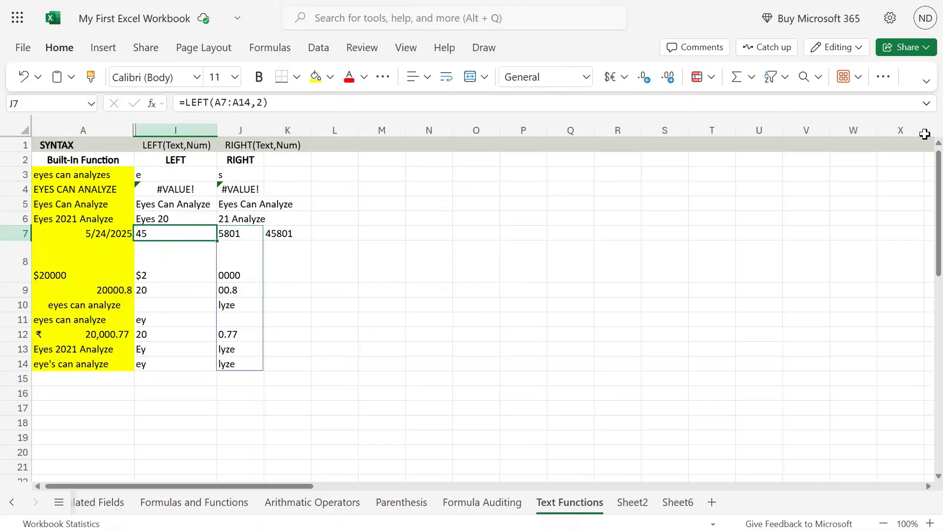
Step: Check the LEFT and RIGHT results for row 7 against the serial number digits in K7
{"action": "key", "text": "Left"}
{"action": "key", "text": "Right"}
{"action": "key", "text": "Right"}
{"action": "key", "text": "Right"}
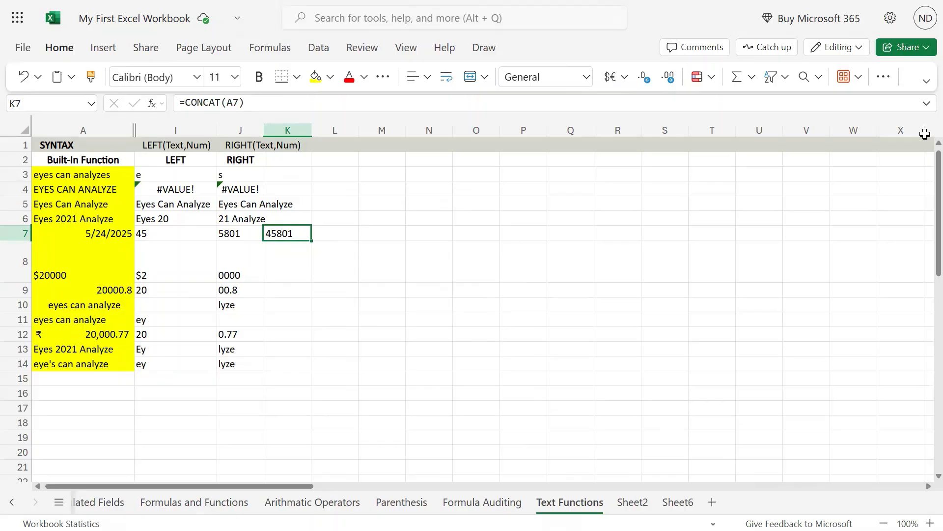
{"action": "key", "text": "Left"}
{"action": "key", "text": "Right"}
{"action": "key", "text": "Left"}
{"action": "key", "text": "Right"}
{"action": "key", "text": "Left"}
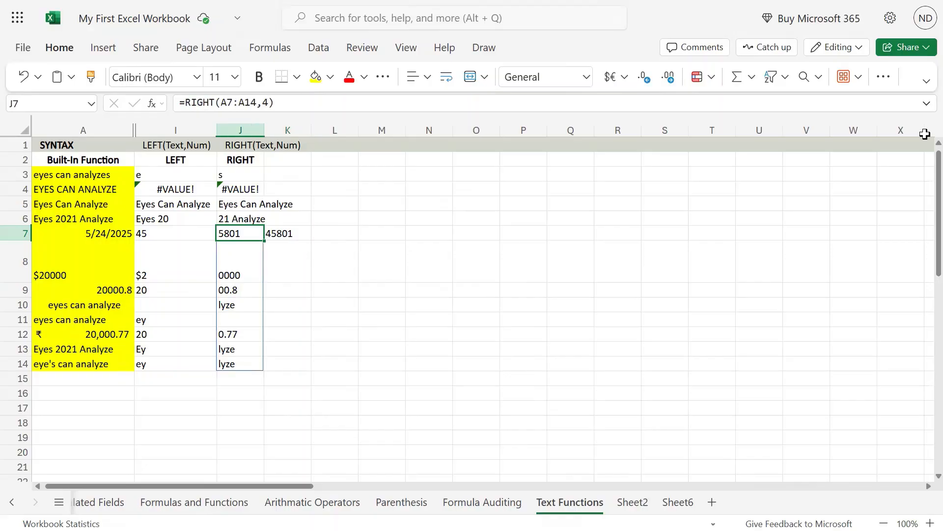
Step: Clear the CONCAT formula from cell K7
{"action": "key", "text": "Right"}
{"action": "key", "text": "Delete"}
{"action": "key", "text": "Left"}
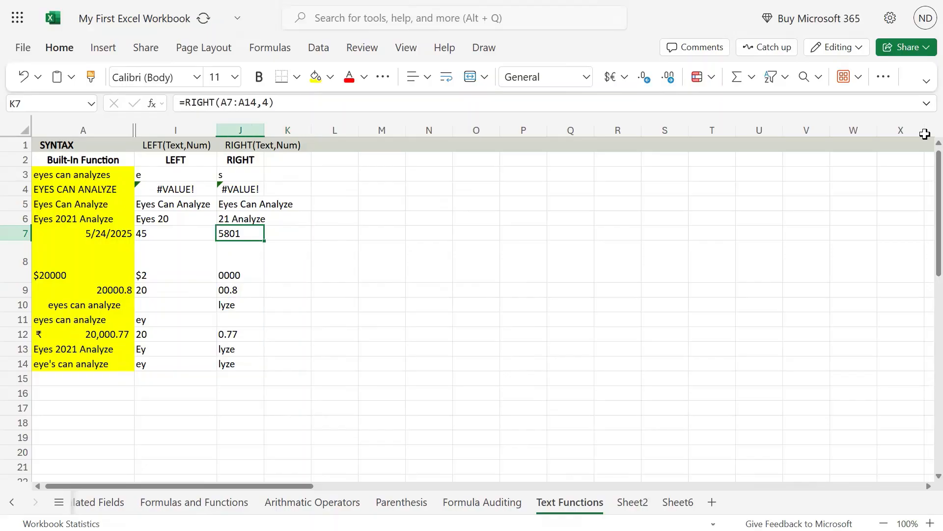
Step: Compare the dollar amount in A8 with its RIGHT result in J8
{"action": "key", "text": "Down"}
{"action": "key", "text": "Left"}
{"action": "key", "text": "Left"}
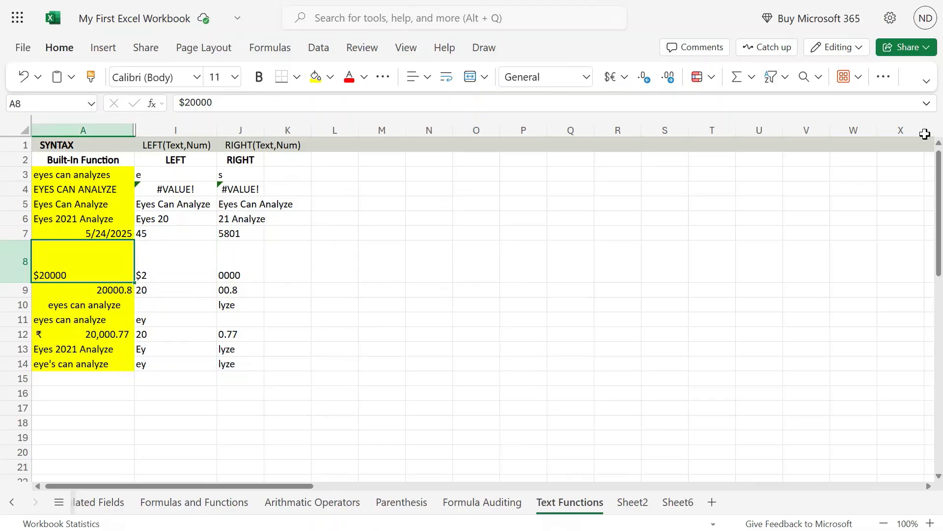
{"action": "key", "text": "Right"}
{"action": "key", "text": "Right"}
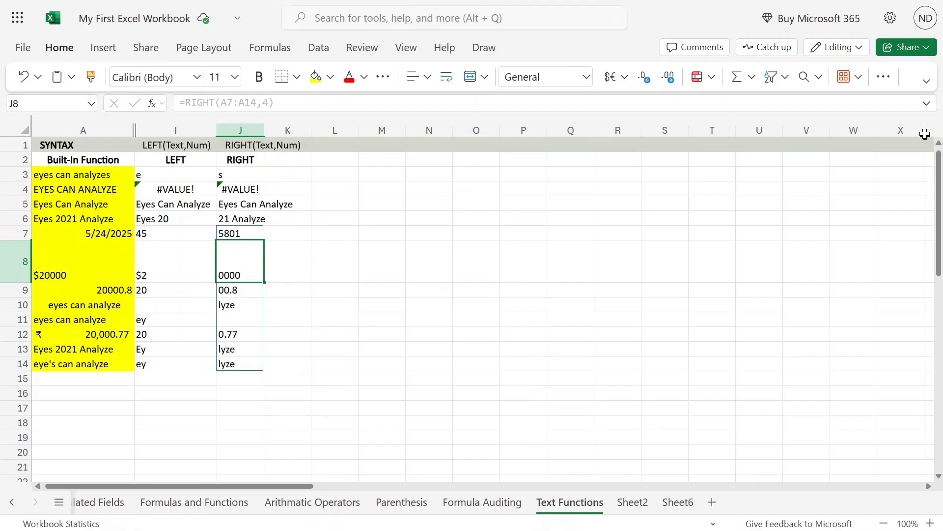
Step: Highlight the last four characters of the number in A9 and compare them with the RIGHT result in J9
{"action": "key", "text": "Down"}
{"action": "key", "text": "Left"}
{"action": "key", "text": "Left"}
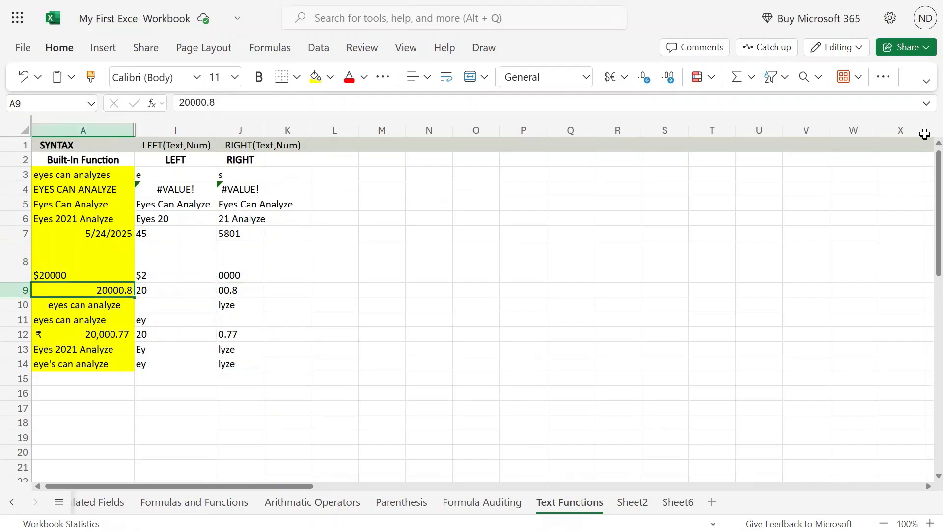
{"action": "key", "text": "F2"}
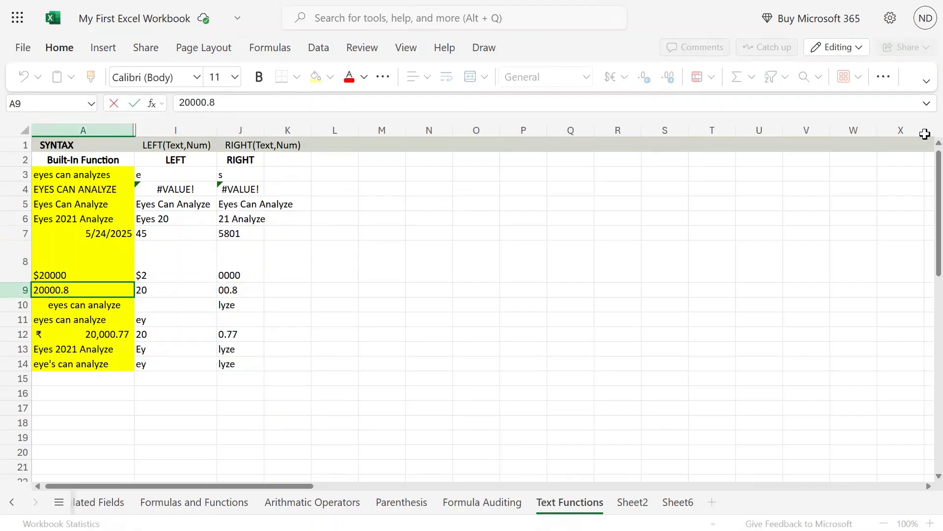
{"action": "key", "text": "shift+Left"}
{"action": "key", "text": "End"}
{"action": "key", "text": "shift+Left"}
{"action": "key", "text": "shift+Left"}
{"action": "key", "text": "shift+Left"}
{"action": "key", "text": "shift+Left"}
{"action": "key", "text": "Return"}
{"action": "key", "text": "Up"}
{"action": "key", "text": "Right"}
{"action": "key", "text": "Right"}
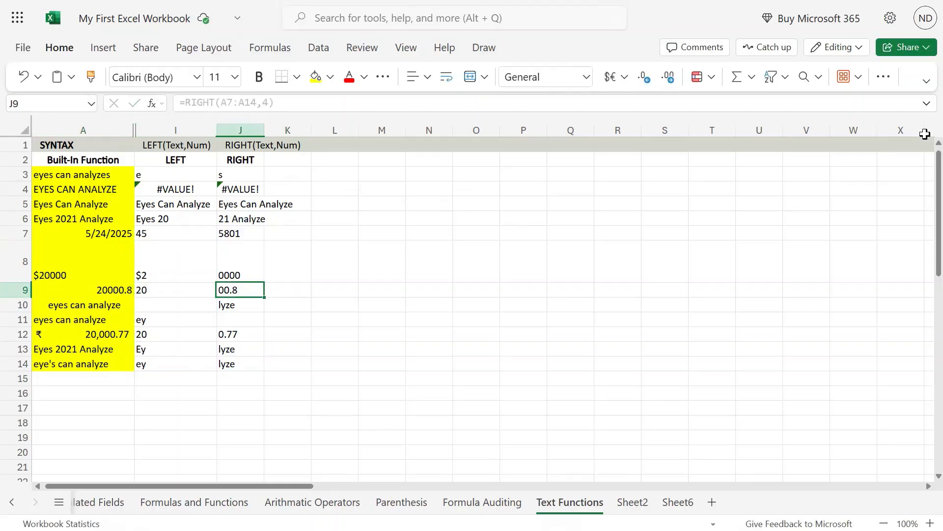
{"action": "key", "text": "Left"}
{"action": "key", "text": "Left"}
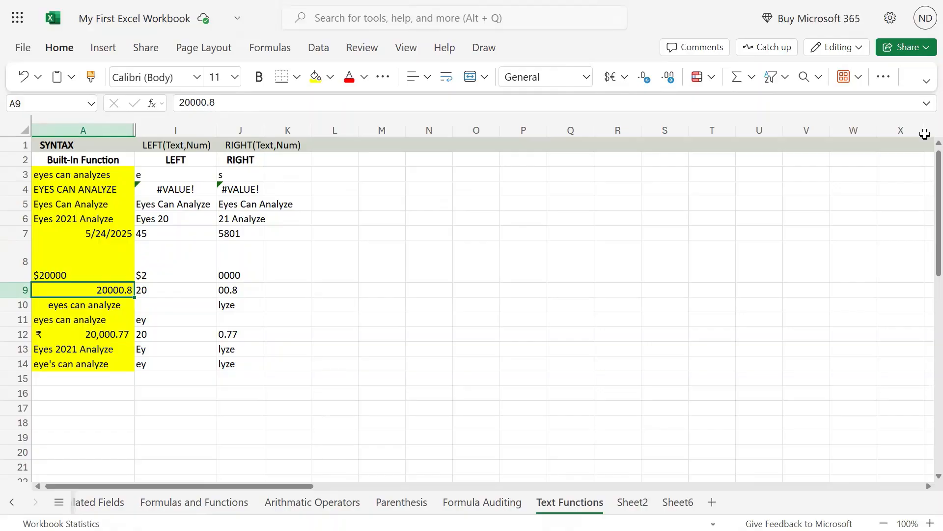
Step: Highlight the last four characters of the text in A10 and compare them with the RIGHT result in J10
{"action": "key", "text": "Down"}
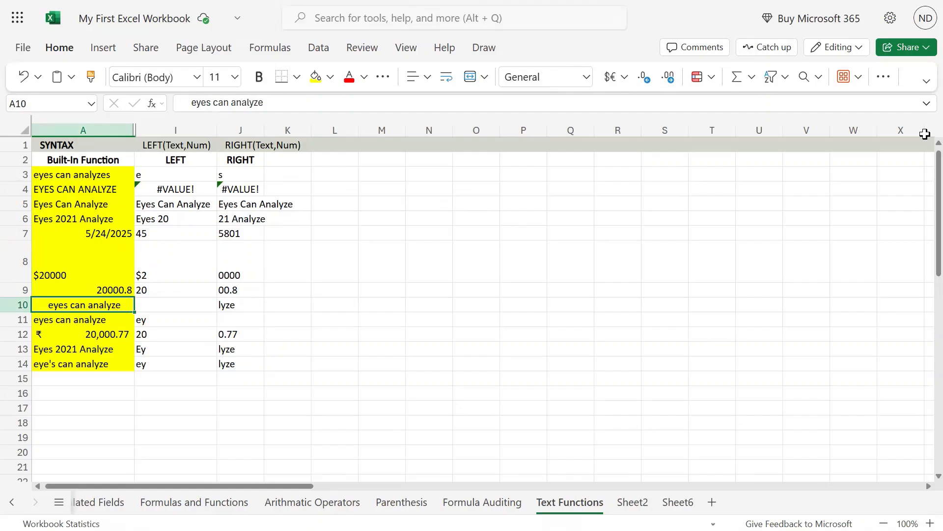
{"action": "key", "text": "F2"}
{"action": "key", "text": "shift+Left"}
{"action": "key", "text": "shift+Left"}
{"action": "key", "text": "shift+Left"}
{"action": "key", "text": "shift+Left"}
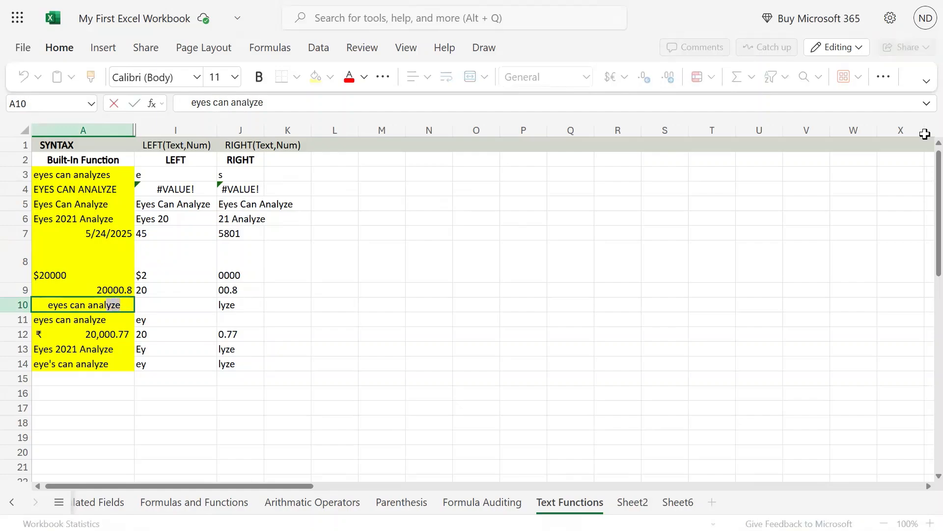
{"action": "key", "text": "shift+Left"}
{"action": "key", "text": "Return"}
{"action": "key", "text": "Up"}
{"action": "key", "text": "Right"}
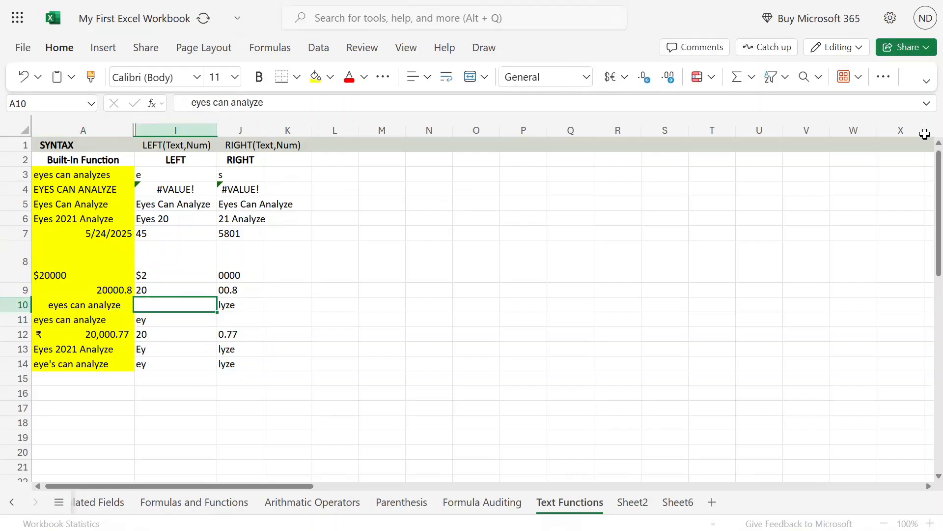
{"action": "key", "text": "Right"}
Step: Highlight the ending characters of the text in A11 and check the corresponding RIGHT result in J11
{"action": "key", "text": "Down"}
{"action": "key", "text": "Left"}
{"action": "key", "text": "Left"}
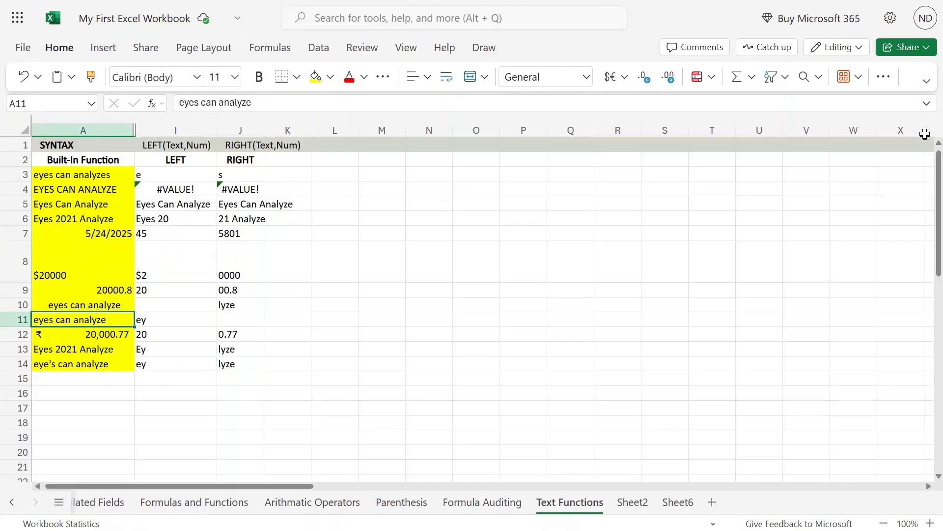
{"action": "key", "text": "F2"}
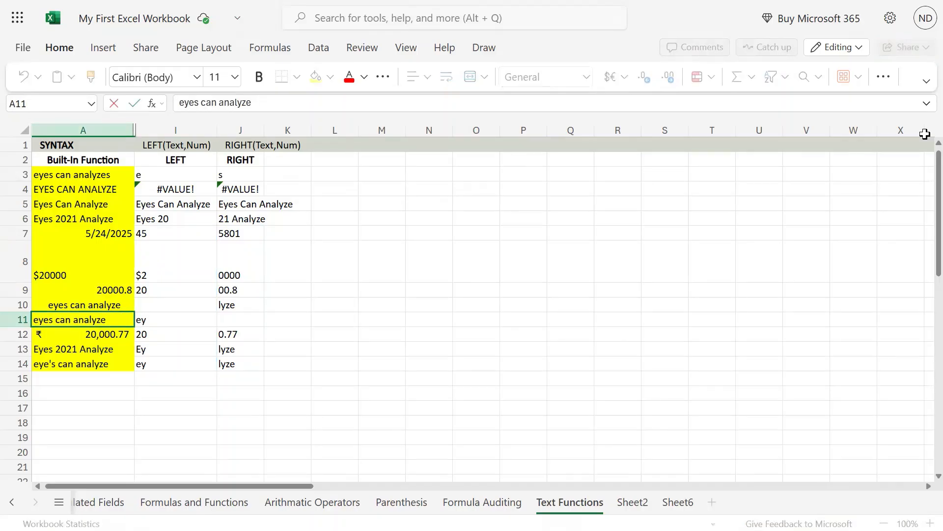
{"action": "key", "text": "shift+Left"}
{"action": "key", "text": "shift+Left"}
{"action": "key", "text": "shift+Left"}
{"action": "key", "text": "Return"}
{"action": "key", "text": "Up"}
{"action": "key", "text": "Right"}
{"action": "key", "text": "Right"}
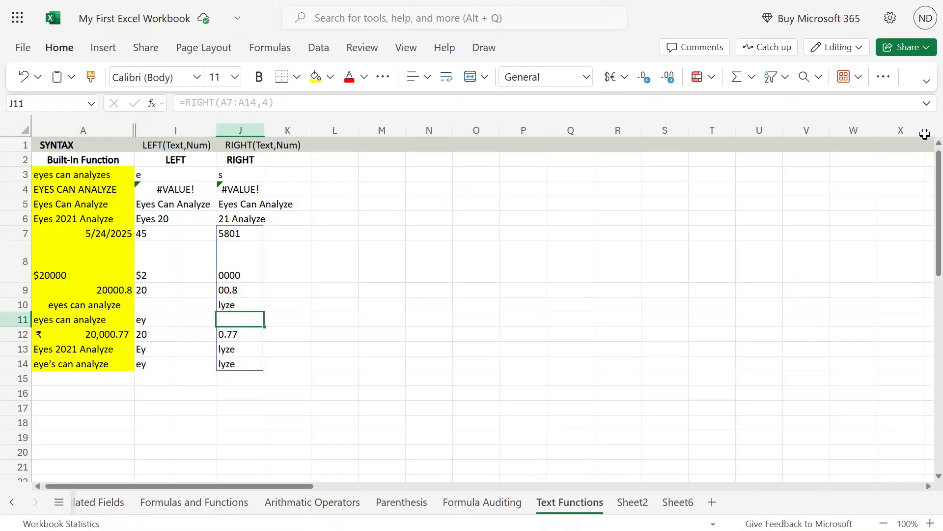
Step: Highlight the trailing spaces after the text in A11 without changing the entry
{"action": "key", "text": "Left"}
{"action": "key", "text": "Left"}
{"action": "key", "text": "F2"}
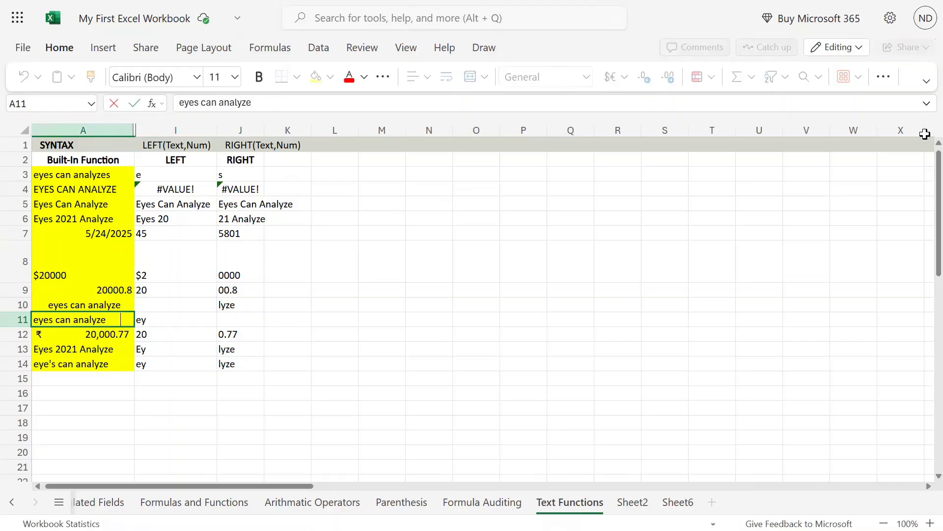
{"action": "key", "text": "shift+Left"}
{"action": "key", "text": "shift+Left"}
{"action": "key", "text": "shift+Left"}
{"action": "key", "text": "shift+Left"}
{"action": "key", "text": "shift+Left"}
{"action": "key", "text": "shift+Left"}
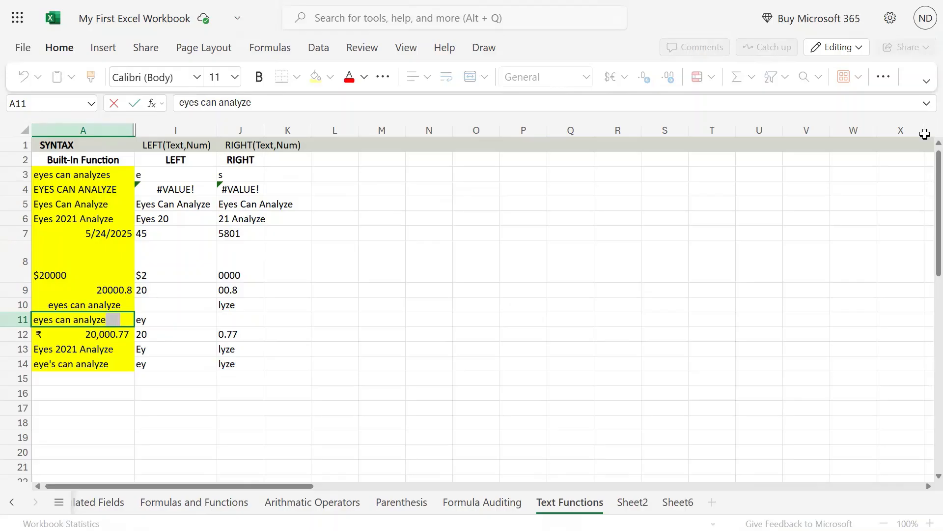
{"action": "key", "text": "Return"}
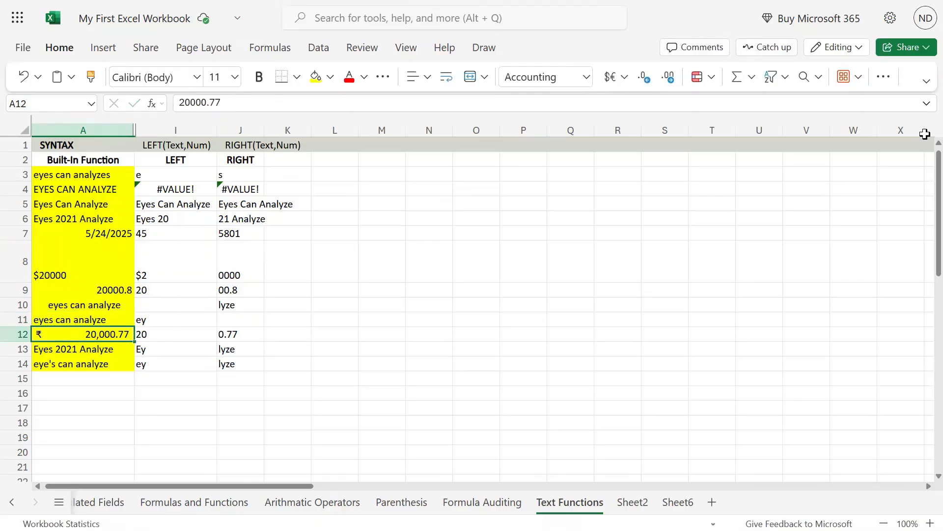
Step: Highlight the last four characters of the rupee amount in A12 and inspect the RIGHT results beside it in column J
{"action": "key", "text": "F2"}
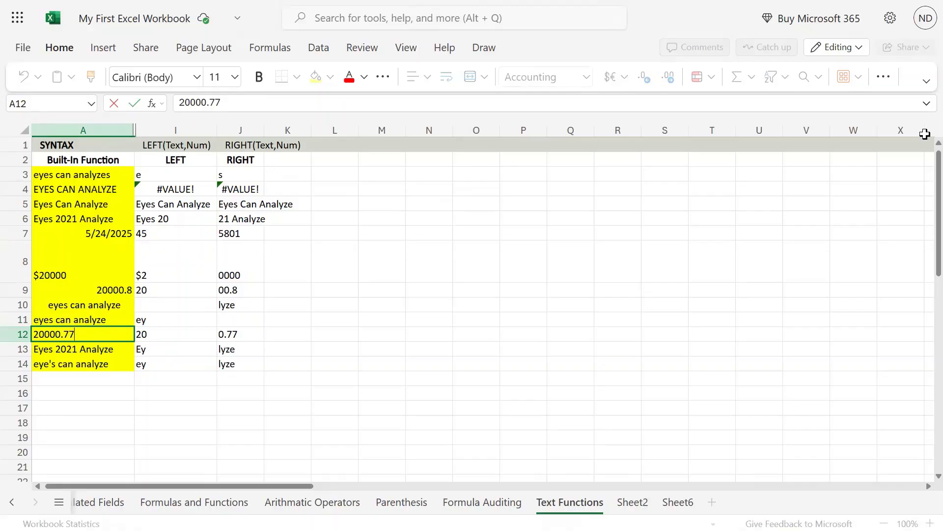
{"action": "key", "text": "shift+Left"}
{"action": "key", "text": "shift+Left"}
{"action": "key", "text": "shift+Left"}
{"action": "key", "text": "shift+Left"}
{"action": "key", "text": "Return"}
{"action": "key", "text": "Right"}
{"action": "key", "text": "Right"}
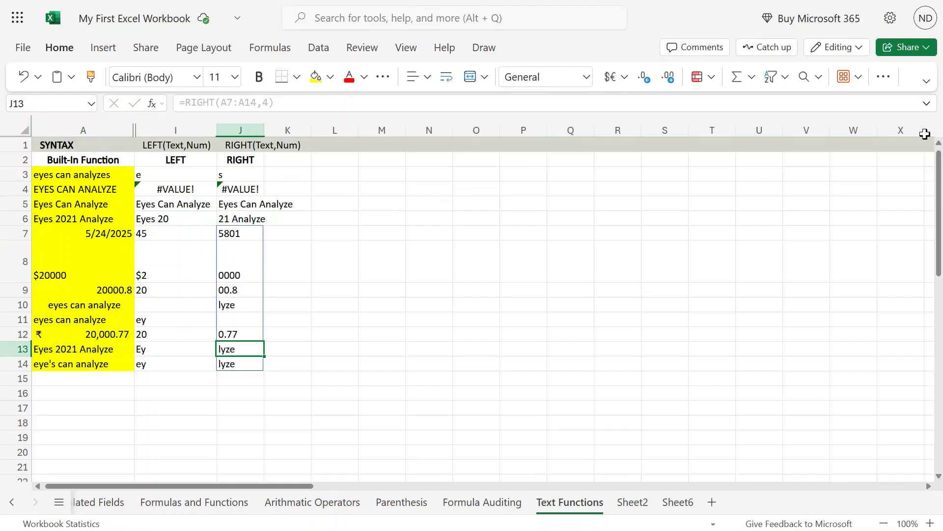
Step: Review the RIGHT results in column J from row 14 up to row 7 and the source date in A7
{"action": "key", "text": "Down"}
{"action": "key", "text": "Left"}
{"action": "key", "text": "Right"}
{"action": "key", "text": "Up"}
{"action": "key", "text": "Up"}
{"action": "key", "text": "Up"}
{"action": "key", "text": "Up"}
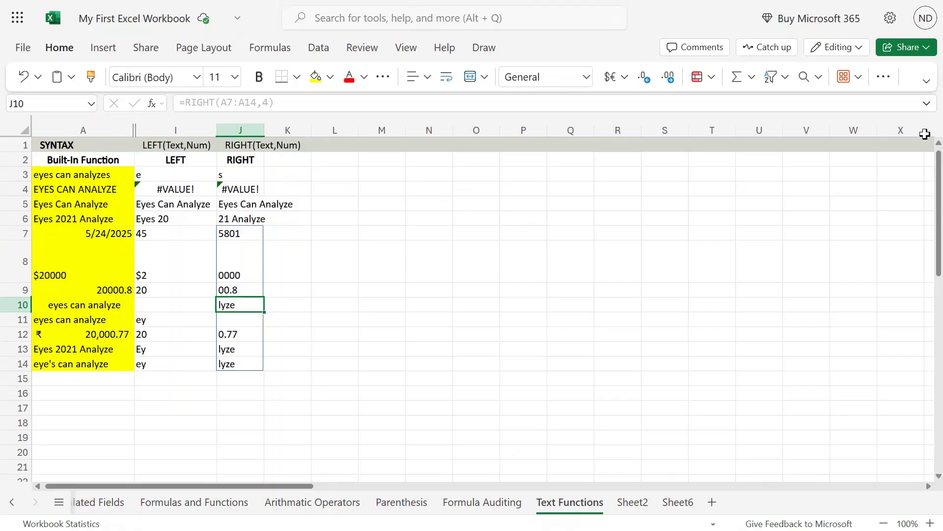
{"action": "key", "text": "Up"}
{"action": "key", "text": "Up"}
{"action": "key", "text": "Up"}
{"action": "key", "text": "Up"}
{"action": "key", "text": "Down"}
{"action": "key", "text": "Left"}
{"action": "key", "text": "Left"}
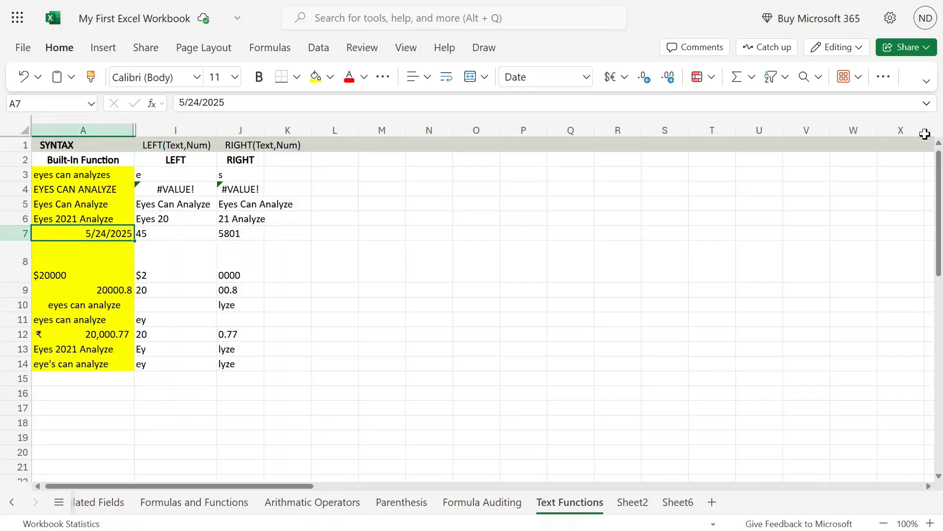
Step: Enter the formula =RIGHT(A7,4) in cell K7 to extract the date's last four characters
{"action": "key", "text": "Right"}
{"action": "key", "text": "Right"}
{"action": "key", "text": "Right"}
{"action": "type", "text": "=right("}
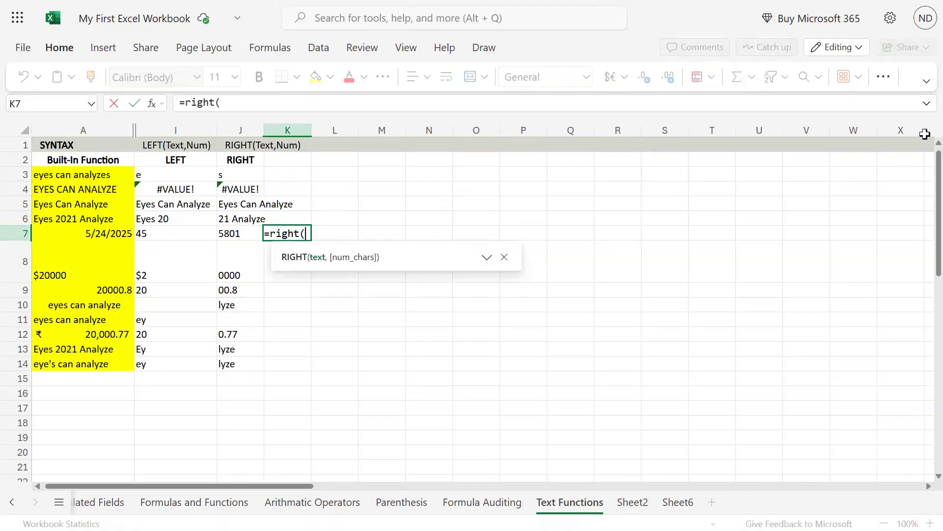
{"action": "key", "text": "Left"}
{"action": "key", "text": "Left"}
{"action": "key", "text": "Left"}
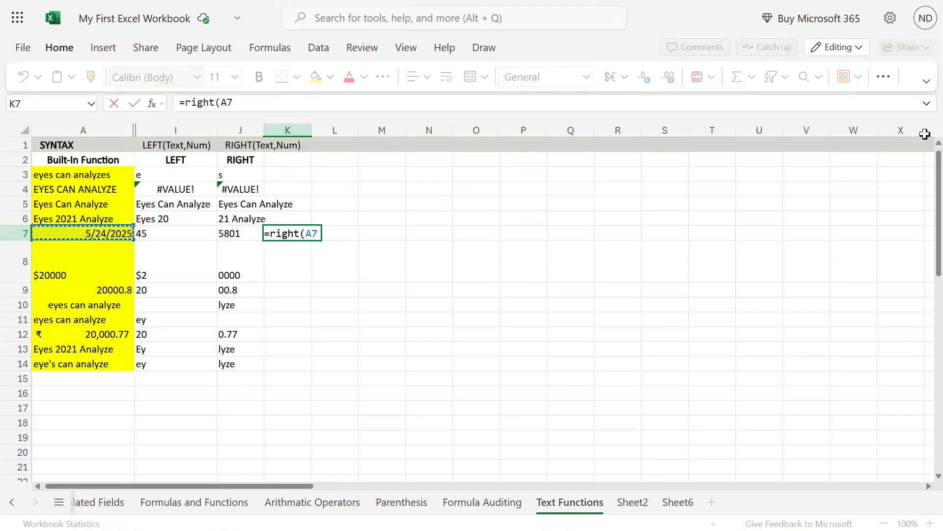
{"action": "type", "text": ",4"}
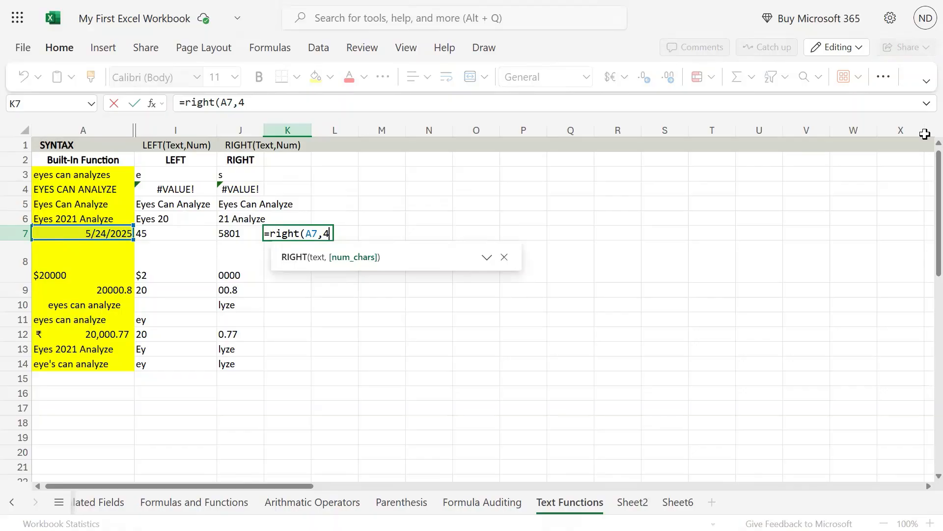
{"action": "type", "text": ")"}
{"action": "key", "text": "Return"}
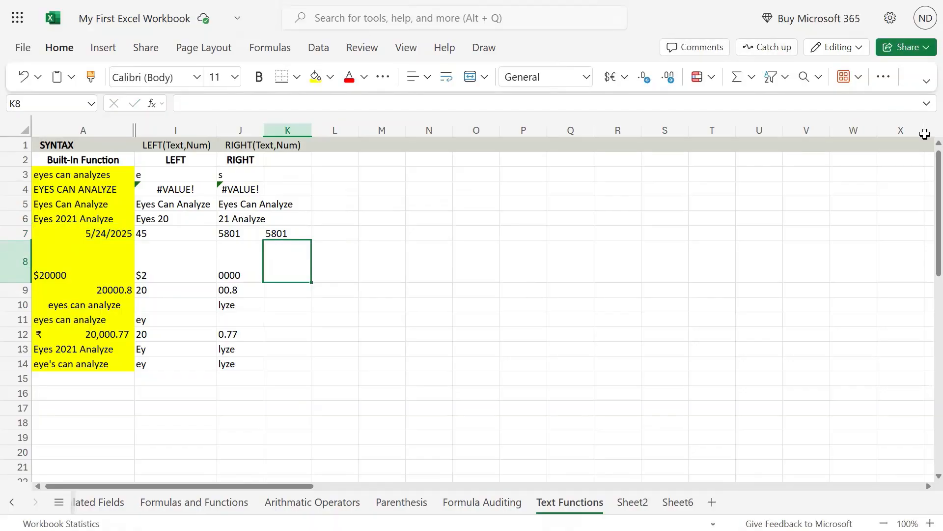
Step: Compare the date in A7 with the RIGHT result in K7, and clear the formula from K7
{"action": "key", "text": "Up"}
{"action": "key", "text": "Left"}
{"action": "key", "text": "Left"}
{"action": "key", "text": "Left"}
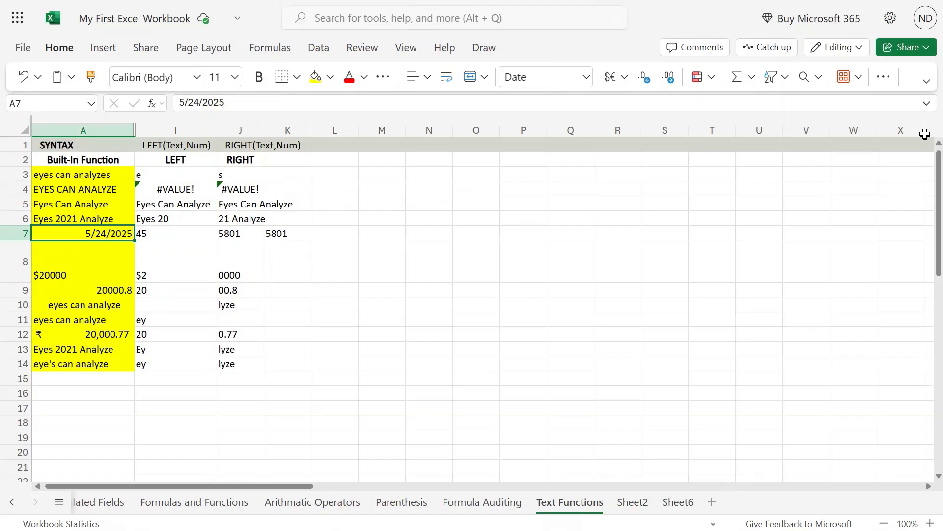
{"action": "key", "text": "Right"}
{"action": "key", "text": "Right"}
{"action": "key", "text": "Right"}
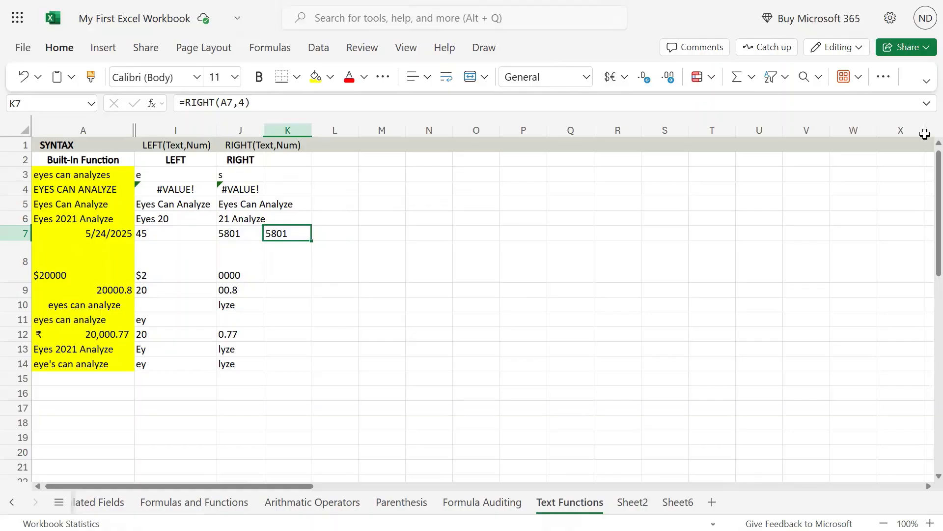
{"action": "key", "text": "Delete"}
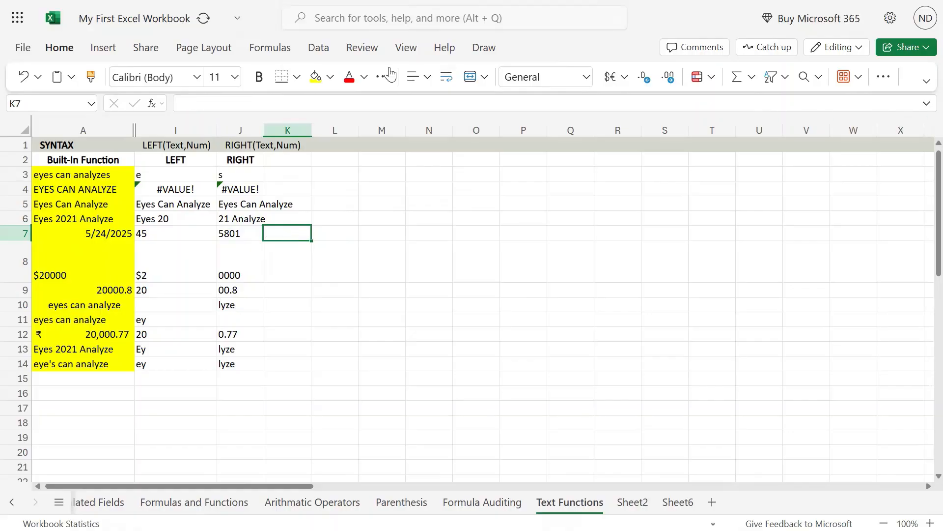
Step: Highlight the full date in A7 without changing it, and inspect the RIGHT formulas in J7 and J3
{"action": "left_click", "coordinate": [322, 52]}
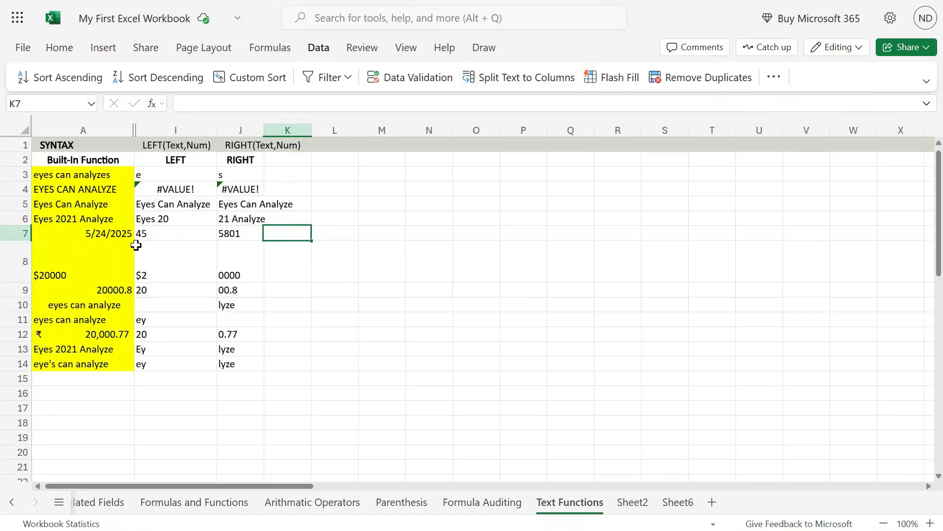
{"action": "double_click", "coordinate": [106, 234]}
{"action": "left_click_drag", "start_coordinate": [99, 237], "coordinate": [11, 234]}
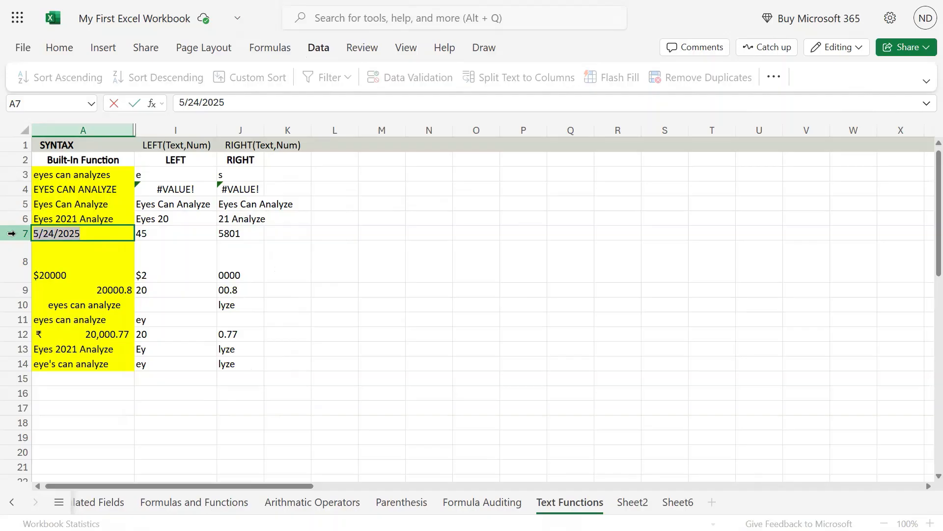
{"action": "left_click", "coordinate": [240, 232]}
{"action": "left_click", "coordinate": [282, 233]}
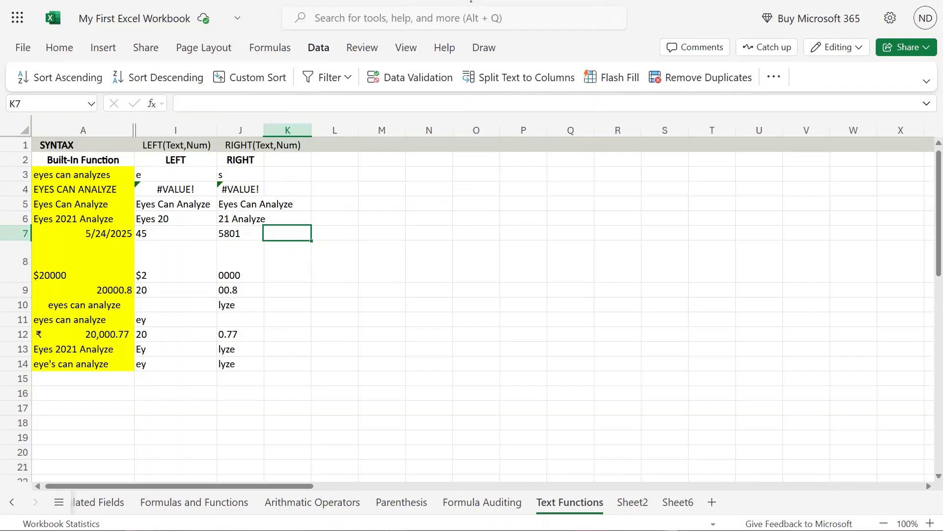
{"action": "left_click", "coordinate": [254, 234]}
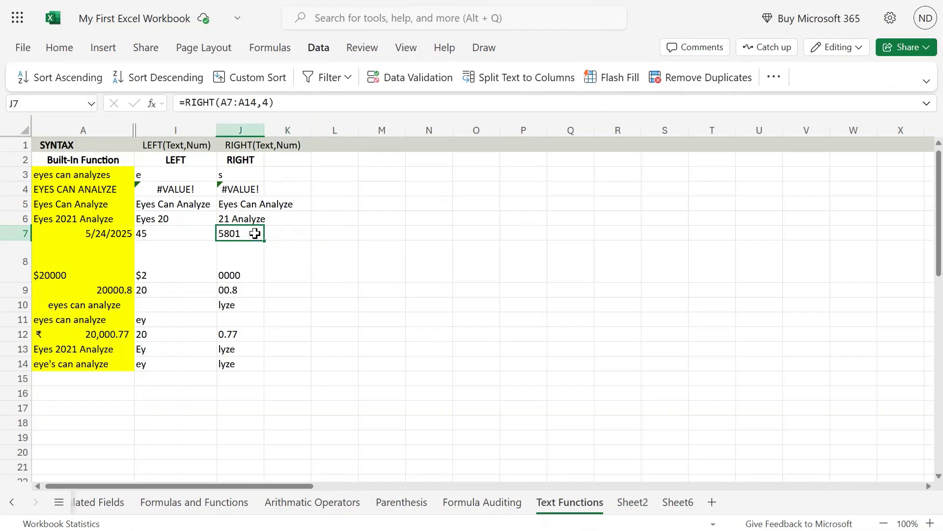
{"action": "left_click", "coordinate": [250, 179]}
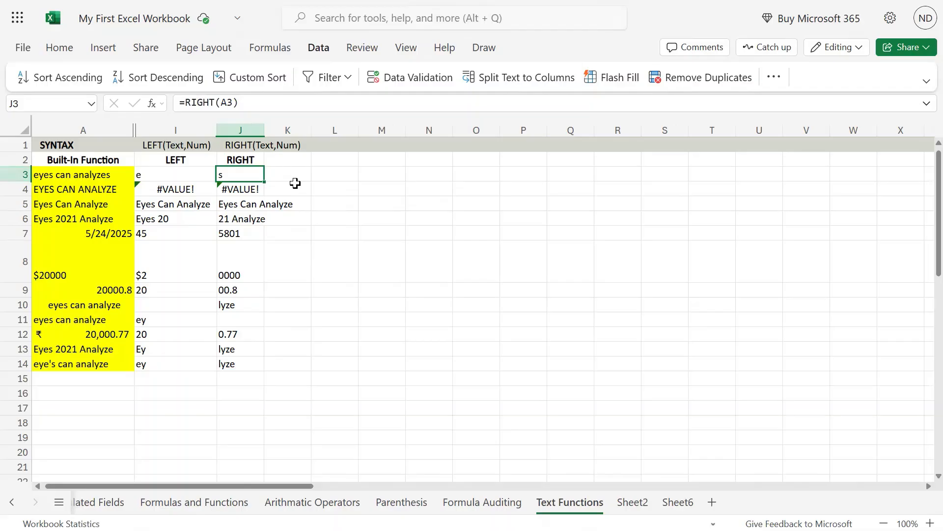